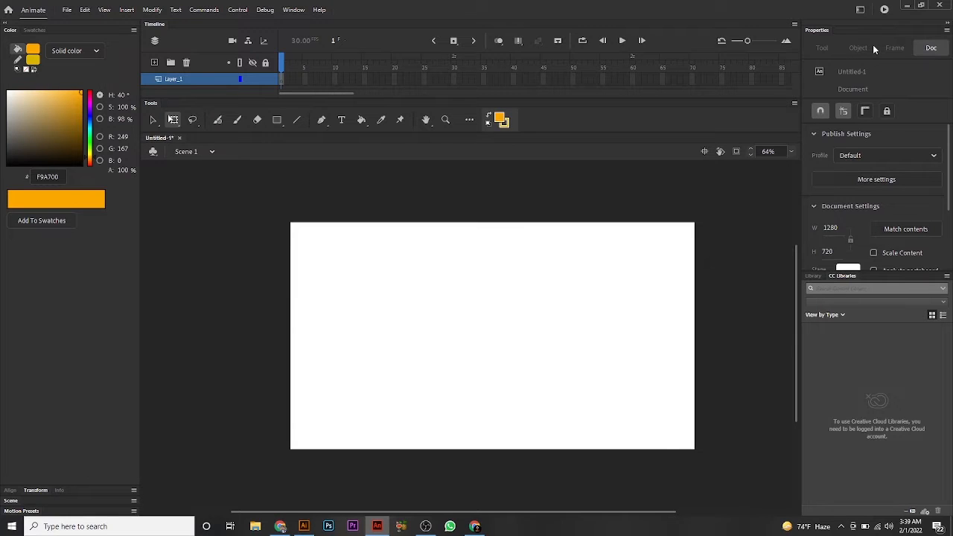
Minimize the open windows and open the backgrounda file from the desktop in Illustrator
click(918, 6)
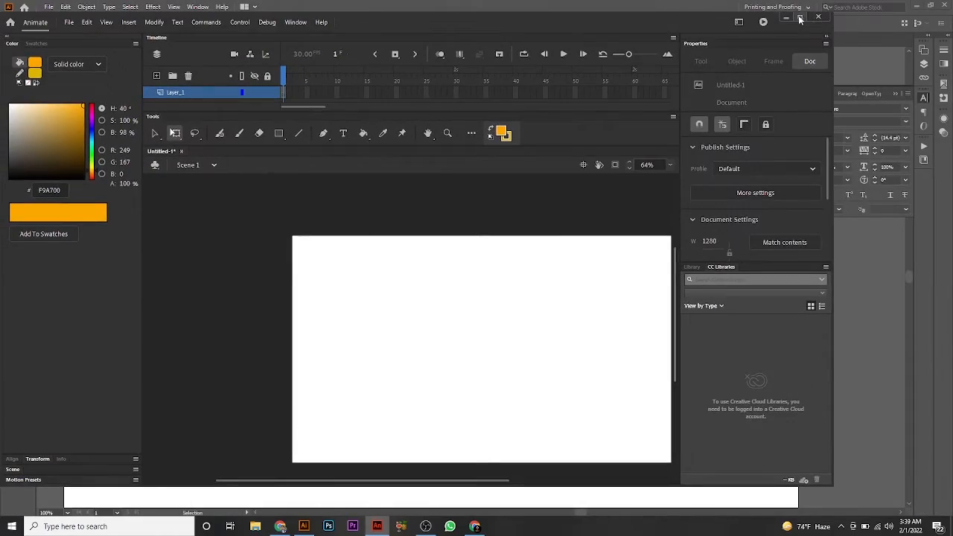
click(784, 16)
click(914, 5)
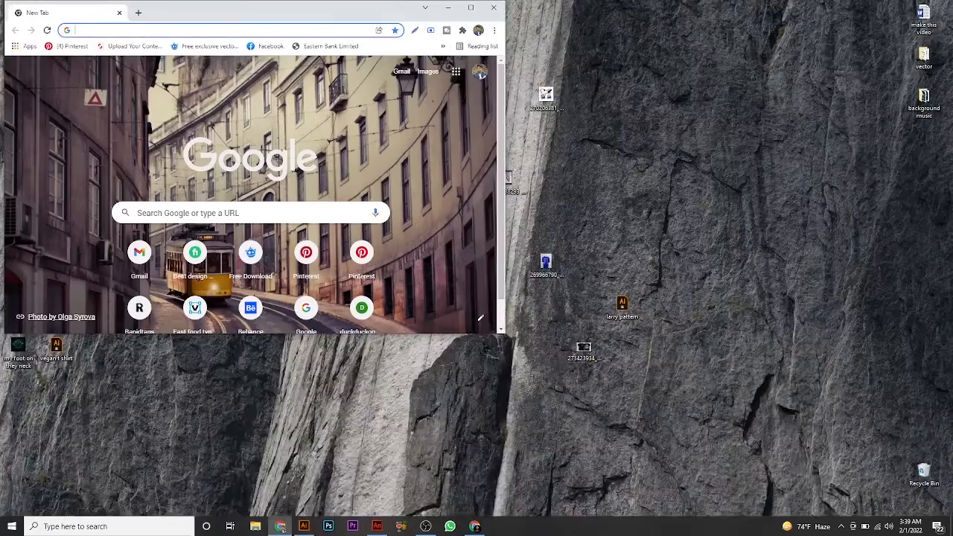
click(448, 8)
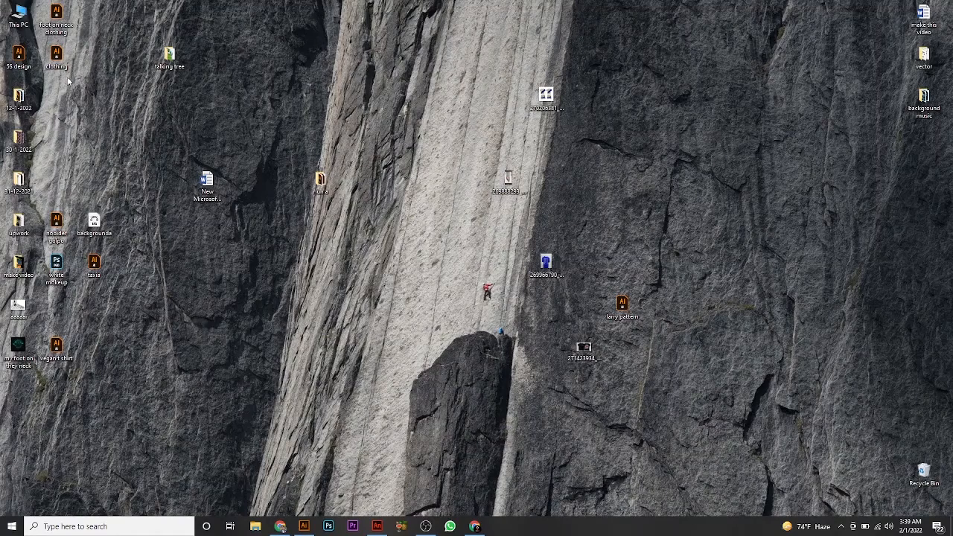
double_click(93, 223)
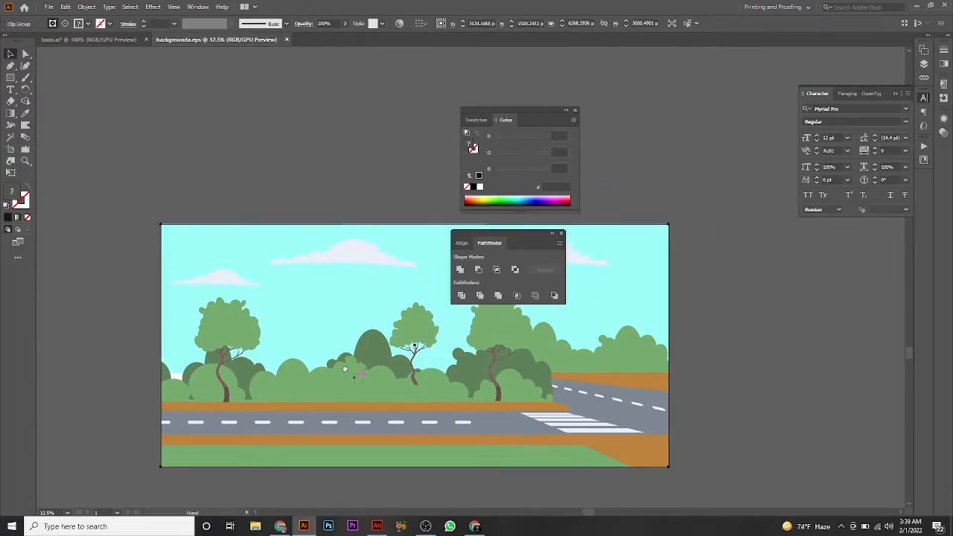
Bring the road landscape clip group from Illustrator into the untitled Animate document and accept the import
drag(344, 369, 375, 353)
drag(537, 370, 448, 359)
drag(368, 341, 475, 361)
drag(359, 320, 415, 326)
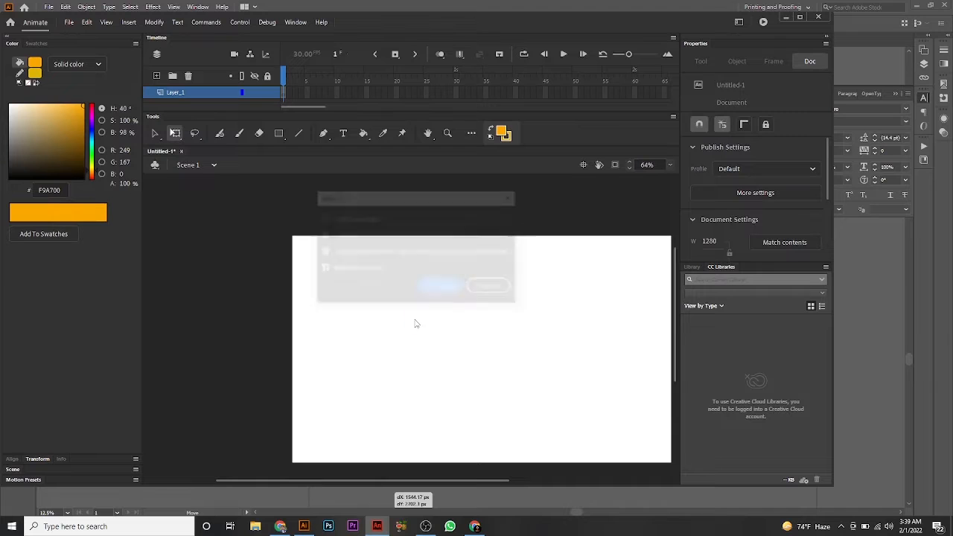
click(441, 287)
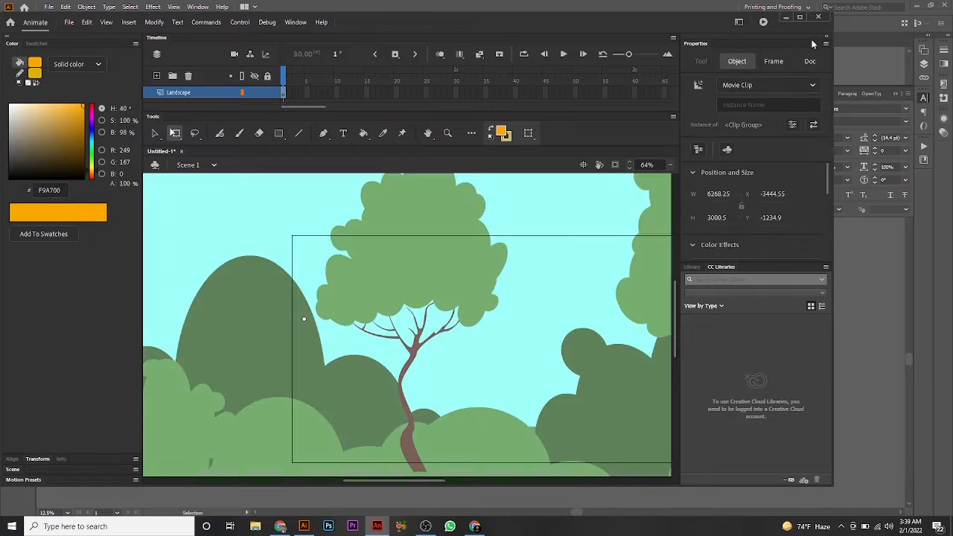
Maximize the Animate window and move the imported landscape rightward until its left edge lies inside the stage
click(800, 17)
drag(299, 245, 527, 271)
drag(321, 261, 604, 277)
drag(341, 284, 617, 322)
drag(302, 274, 396, 276)
Resize the imported landscape from its edges and corner to about 1412 by 970 px
click(410, 359)
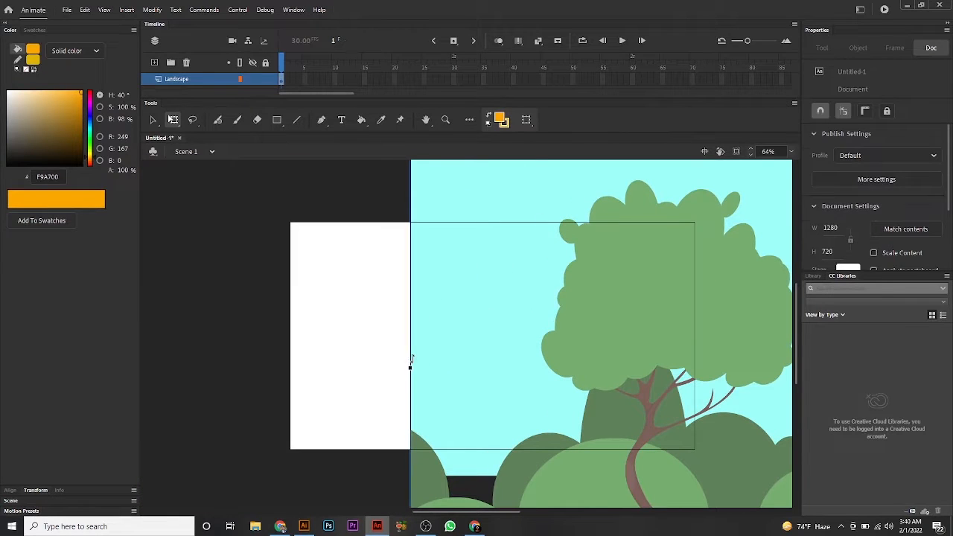
drag(411, 359, 352, 341)
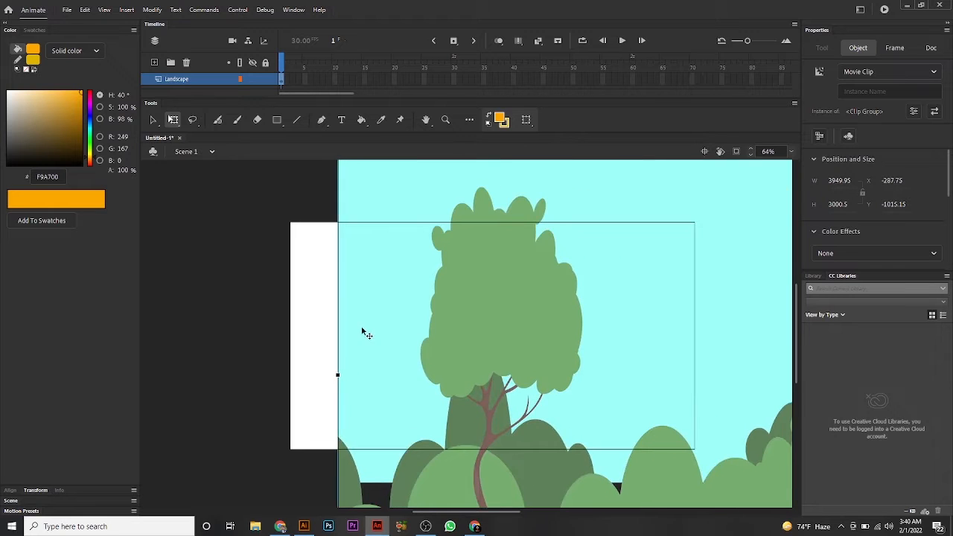
scroll(364, 332, down, 6)
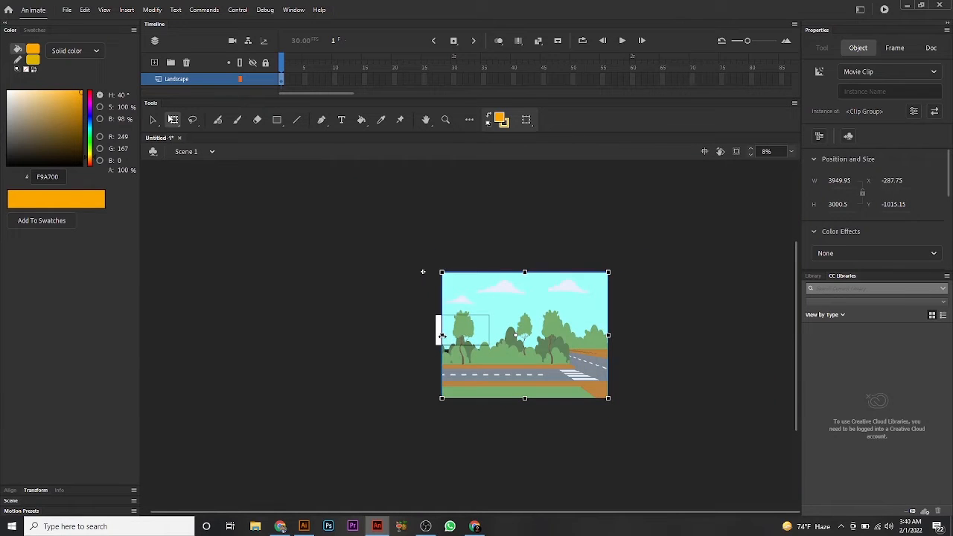
mouse_move(441, 335)
mouse_down()
mouse_move(493, 335)
mouse_move(428, 335)
mouse_up()
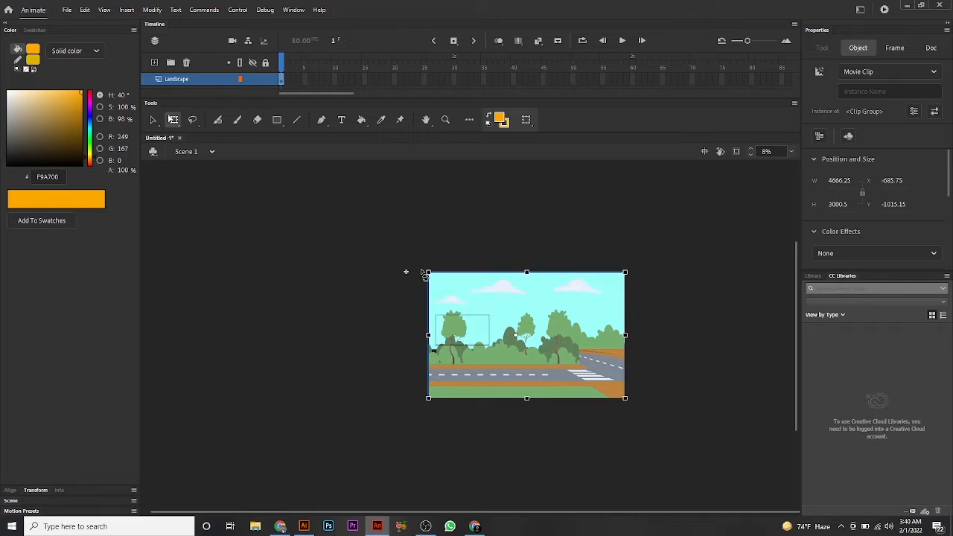
drag(428, 273, 493, 319)
Place the landscape over the stage's right part at Y about -149 and widen it to about 1607 px
scroll(494, 328, up, 3)
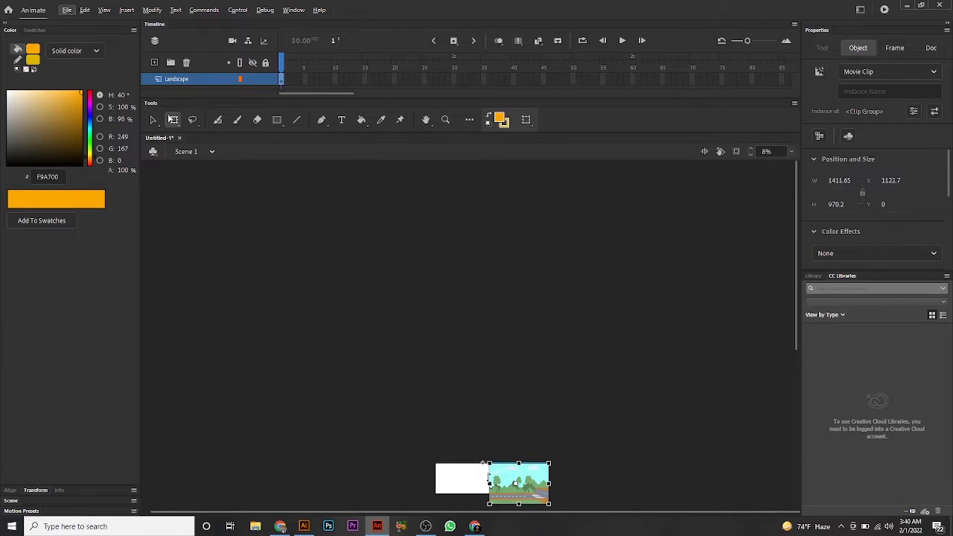
scroll(488, 476, up, 4)
drag(544, 474, 546, 352)
drag(594, 352, 531, 358)
click(479, 233)
drag(546, 312, 539, 313)
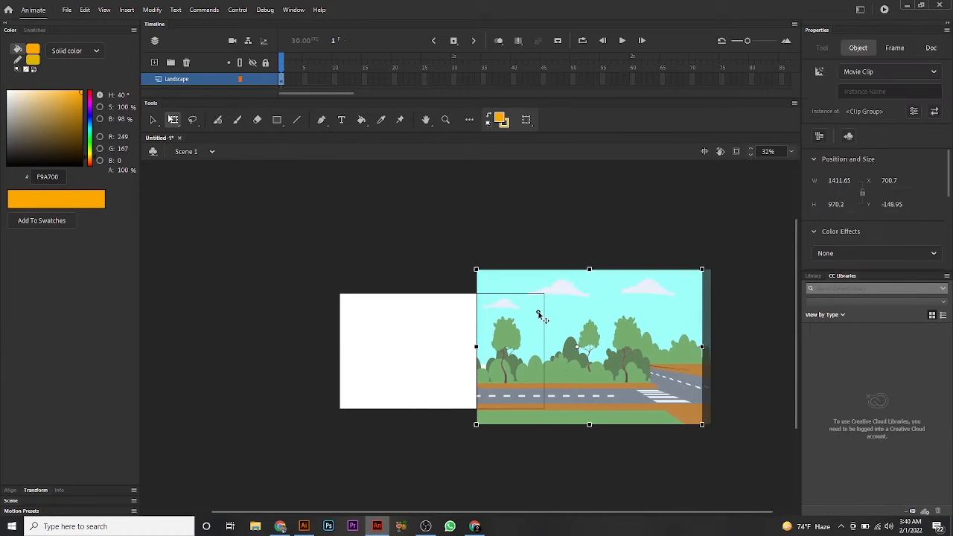
mouse_move(702, 346)
mouse_down()
mouse_move(728, 348)
mouse_move(719, 347)
mouse_up()
click(552, 253)
Duplicate the landscape and place the copy over the stage's left part at X about -1285
drag(506, 304, 228, 315)
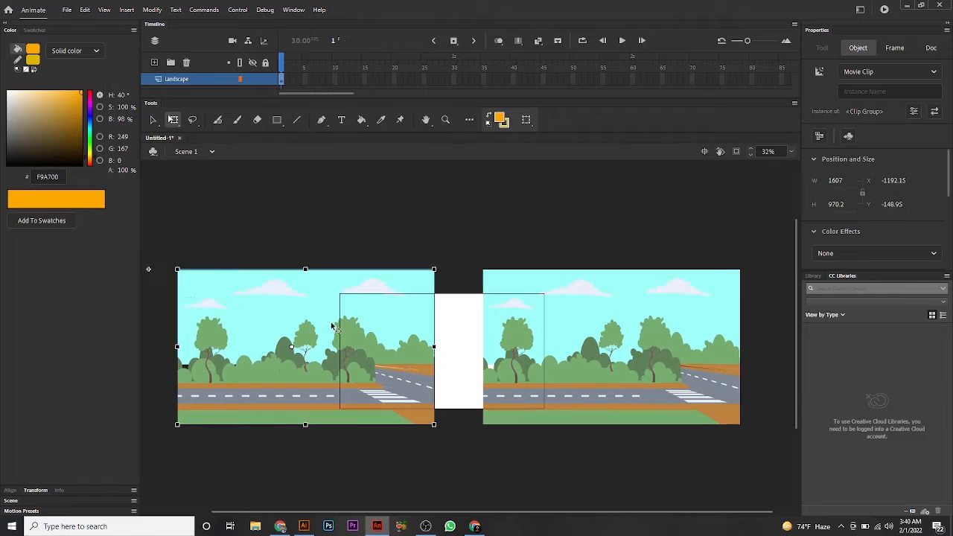
drag(311, 332, 296, 332)
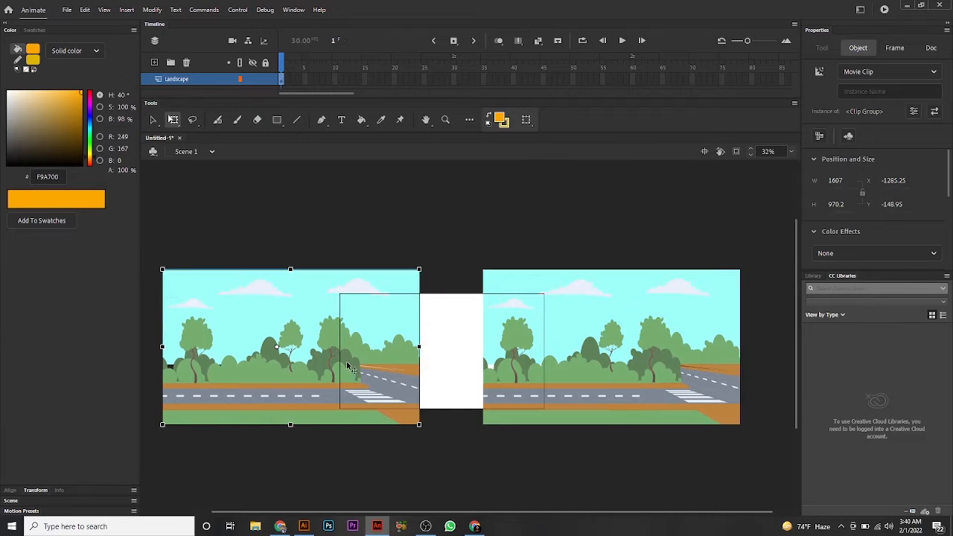
click(443, 334)
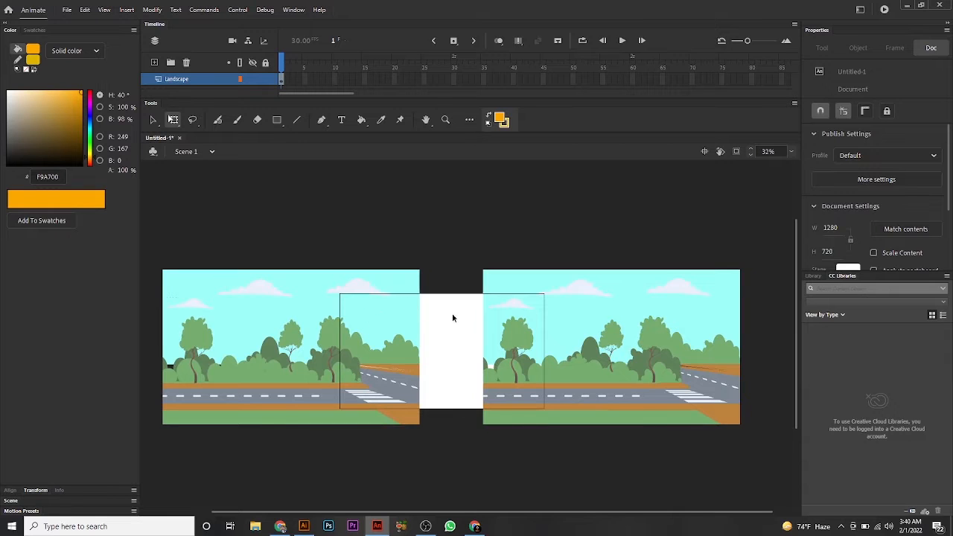
Flip the left landscape copy horizontally and move it against the left edge of the original
right_click(324, 316)
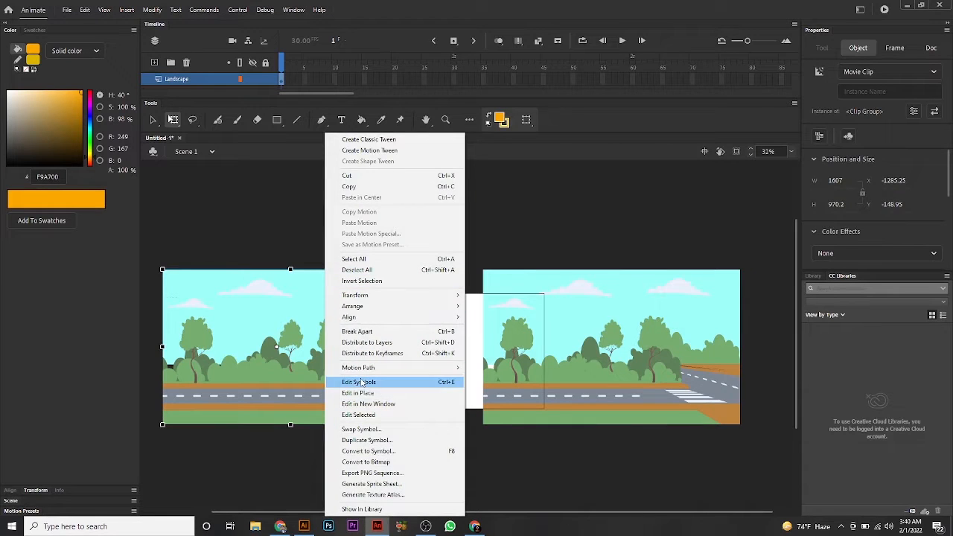
mouse_move(355, 297)
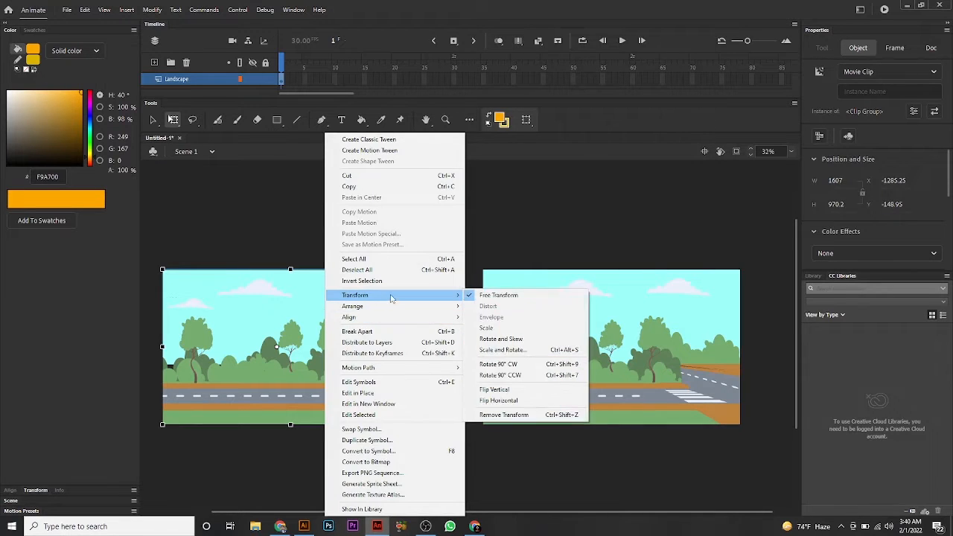
click(511, 402)
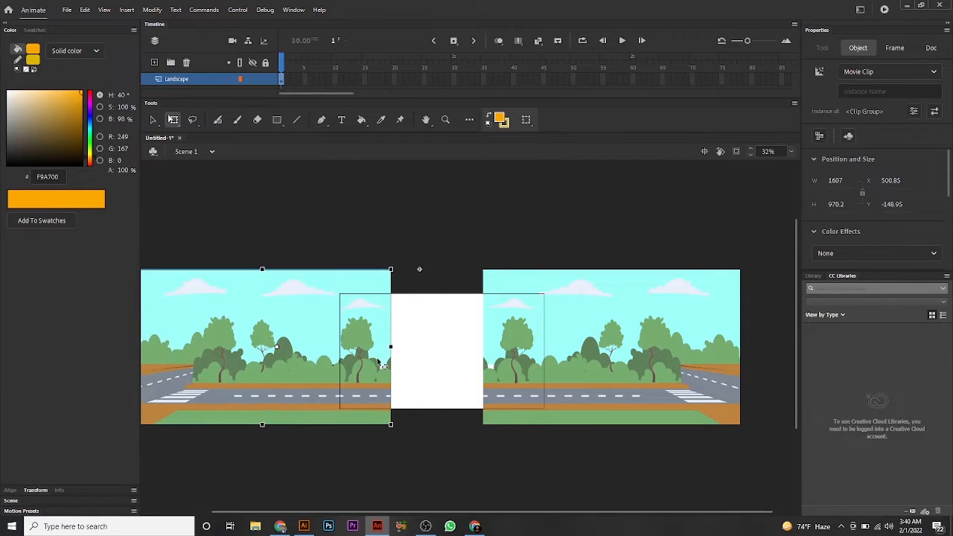
drag(369, 361, 462, 359)
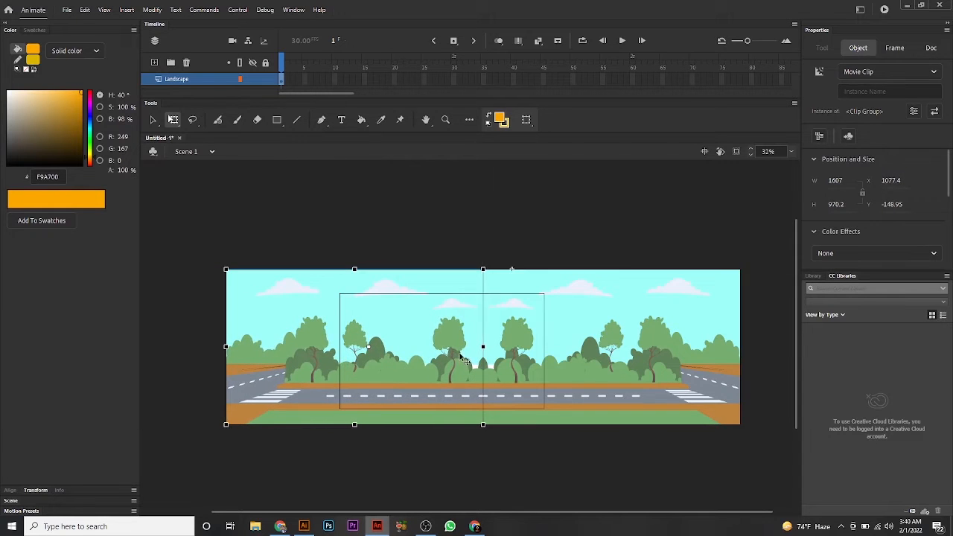
Nudge the right landscape to X about 712 so it slightly overlaps the mirrored copy, and check the seam
click(524, 237)
scroll(491, 402, up, 3)
scroll(484, 457, up, 3)
scroll(488, 459, up, 2)
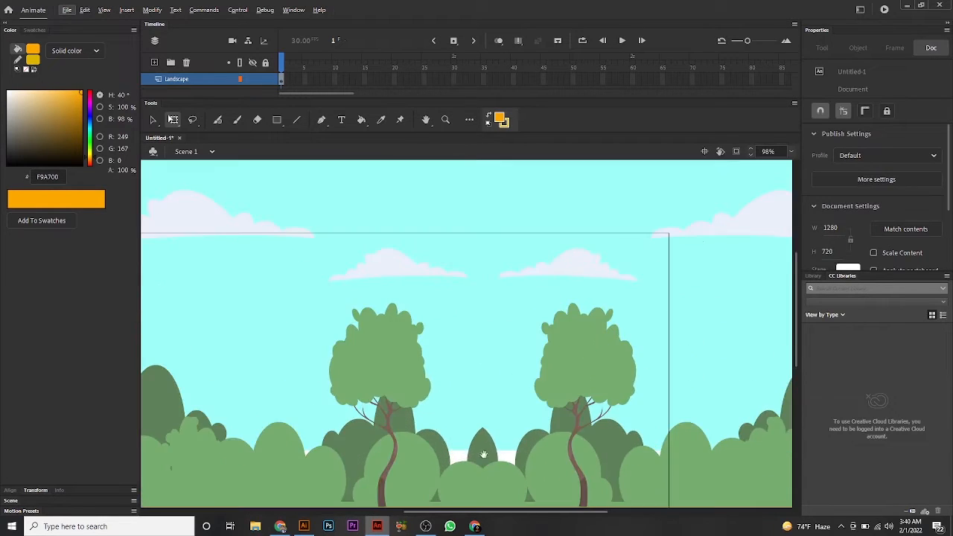
scroll(485, 372, down, 3)
click(514, 325)
drag(513, 323, 513, 323)
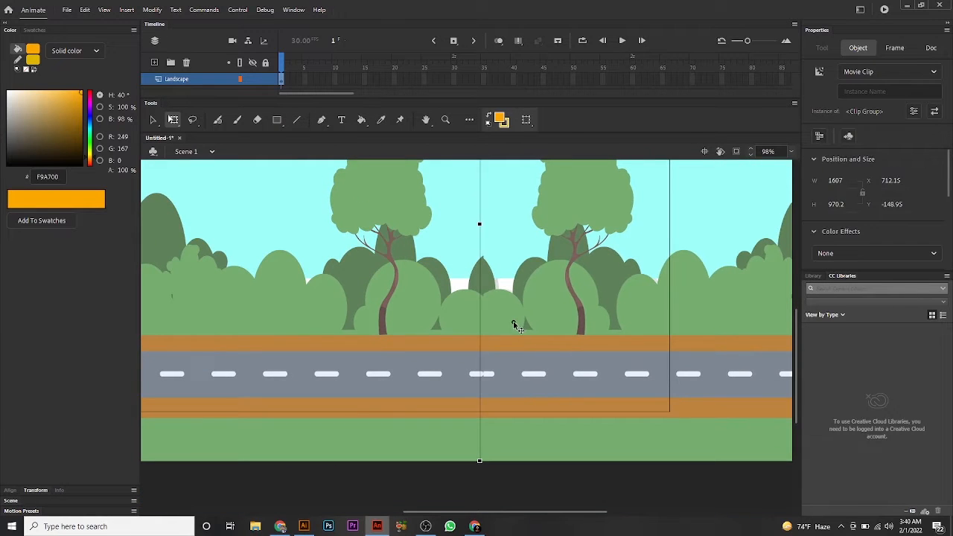
scroll(547, 399, down, 3)
click(530, 366)
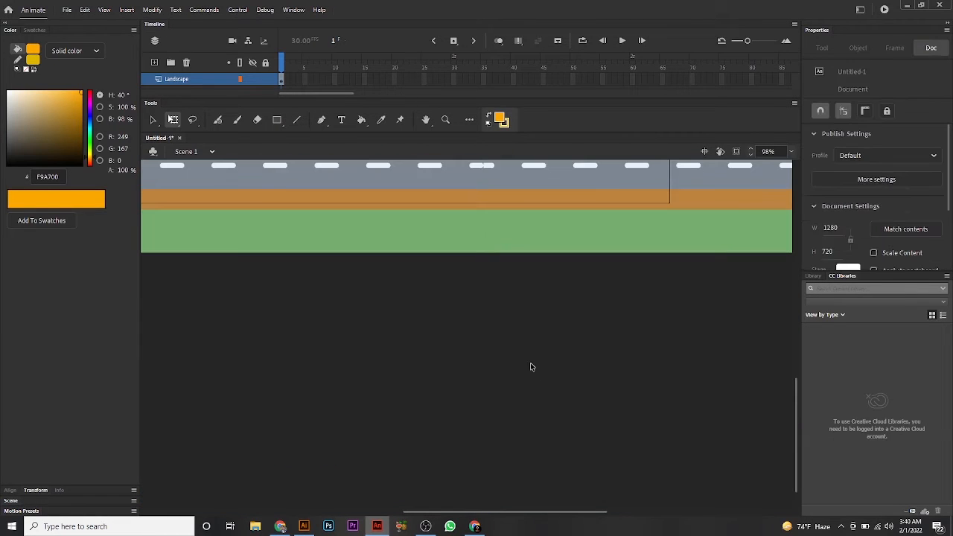
scroll(530, 366, up, 5)
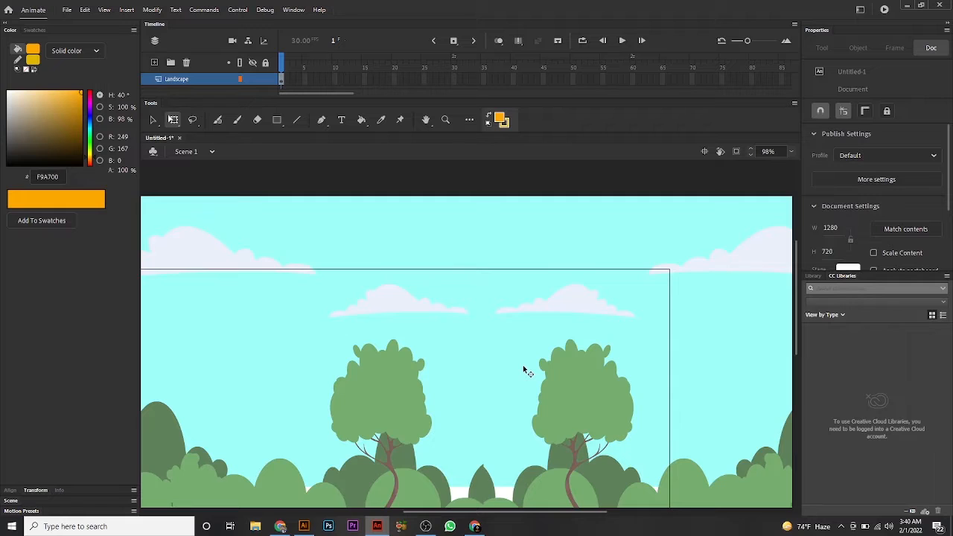
scroll(523, 370, down, 5)
scroll(523, 370, down, 6)
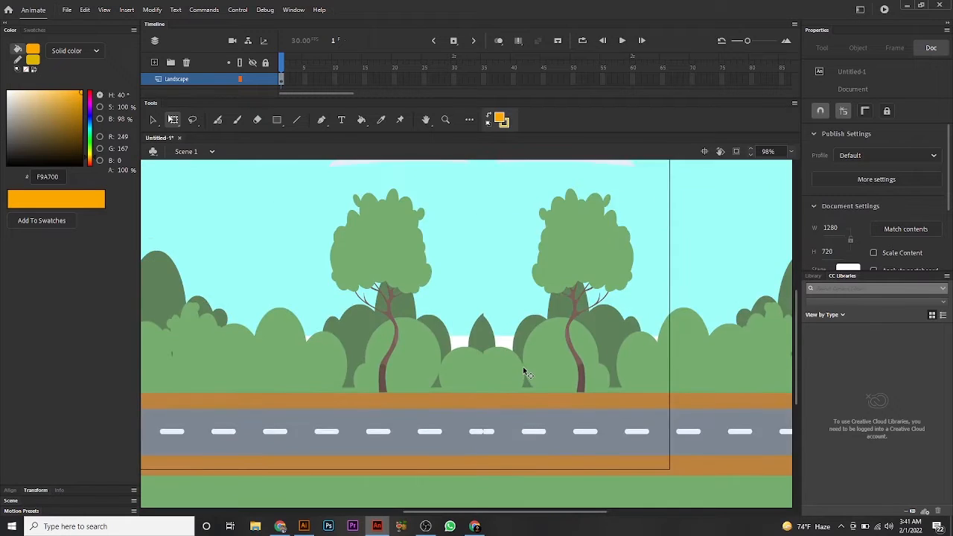
Shift both landscape halves together to X about -492 and preview the stage with a test movie
drag(237, 200, 782, 379)
drag(478, 353, 520, 346)
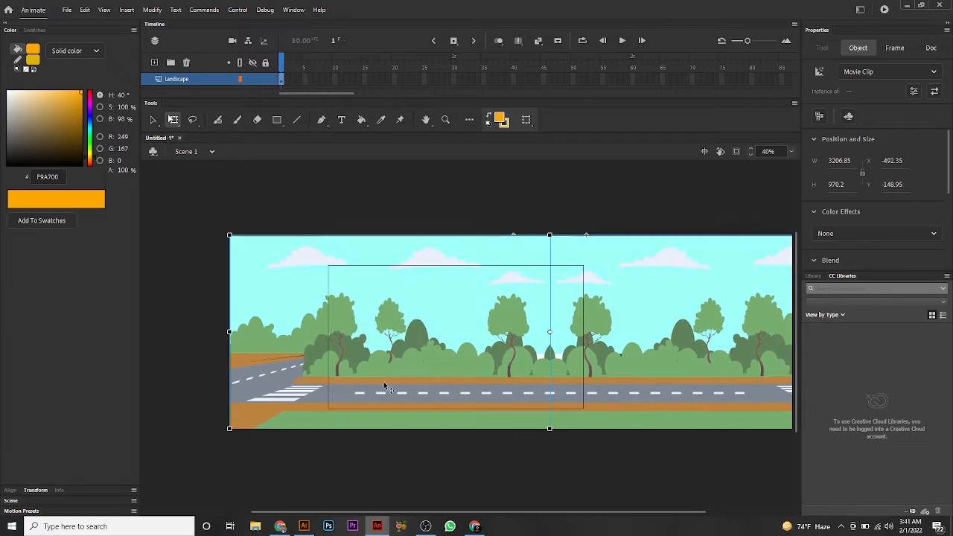
click(372, 218)
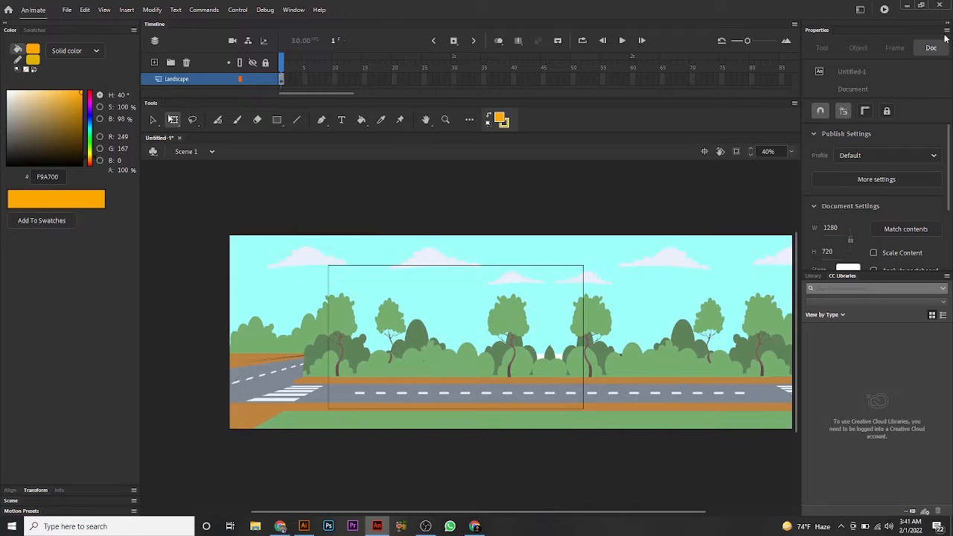
click(884, 9)
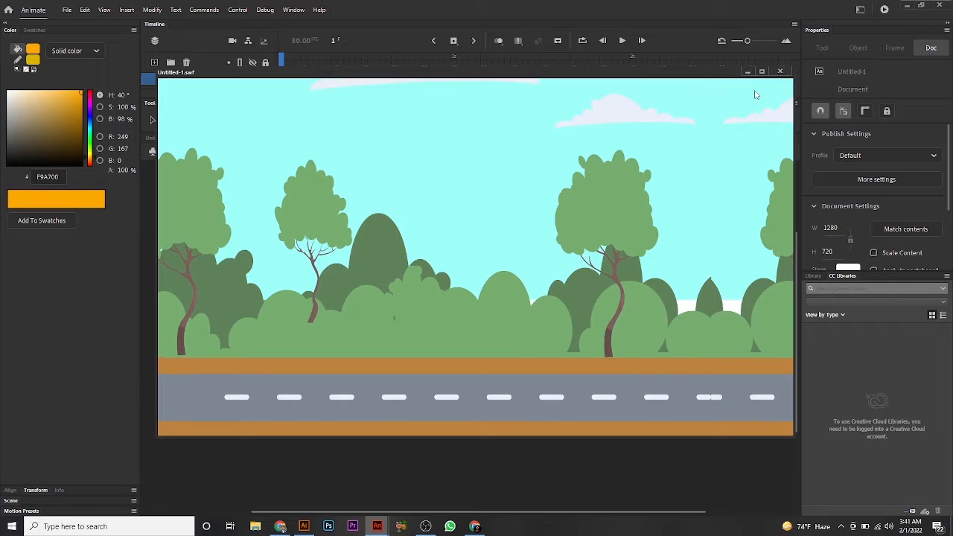
click(779, 71)
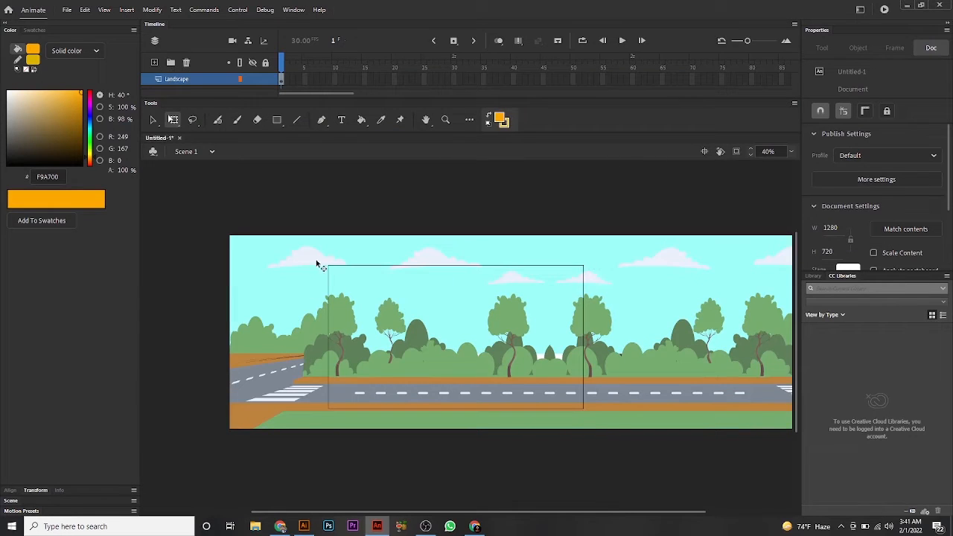
Pull the mirrored left landscape away from the right one and rejoin the two edge to edge
drag(394, 323, 254, 304)
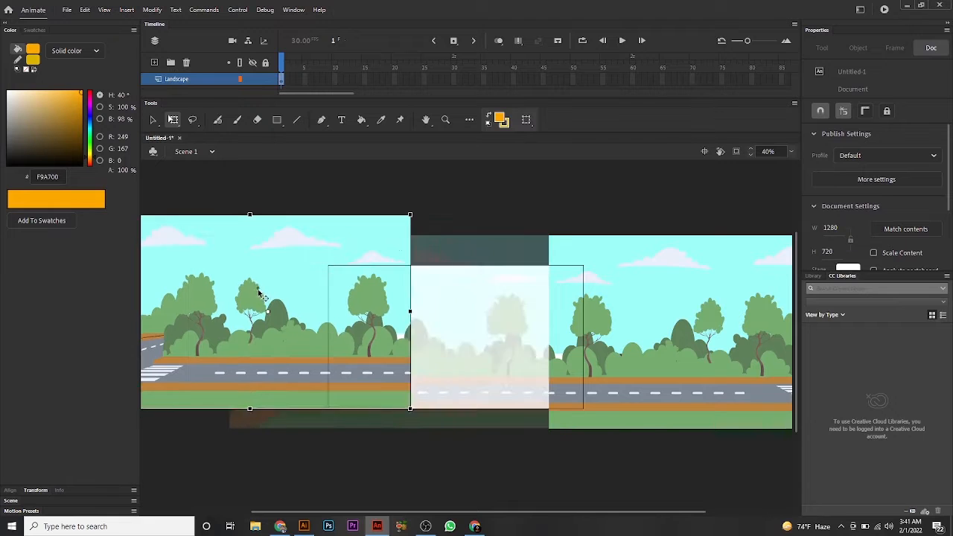
click(476, 337)
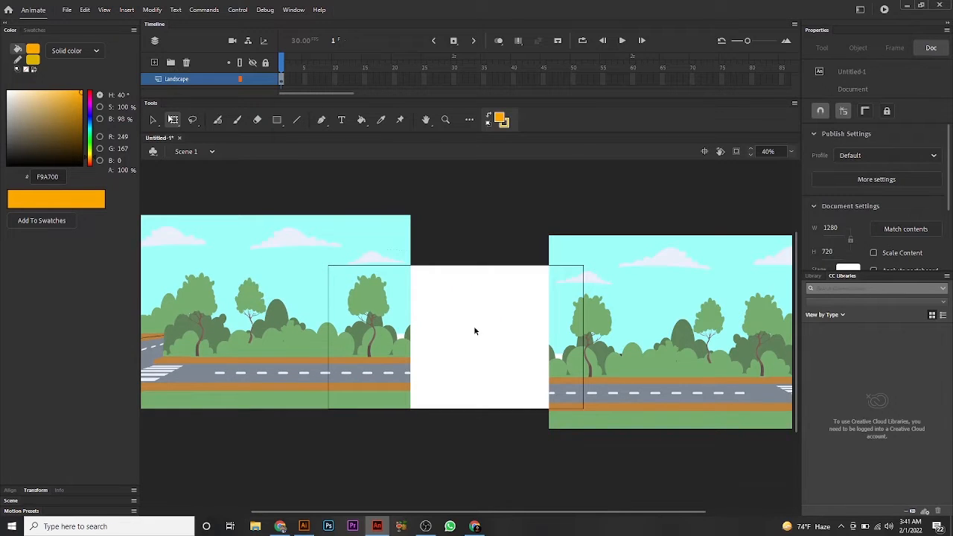
scroll(474, 332, up, 3)
scroll(477, 320, down, 5)
scroll(479, 298, up, 3)
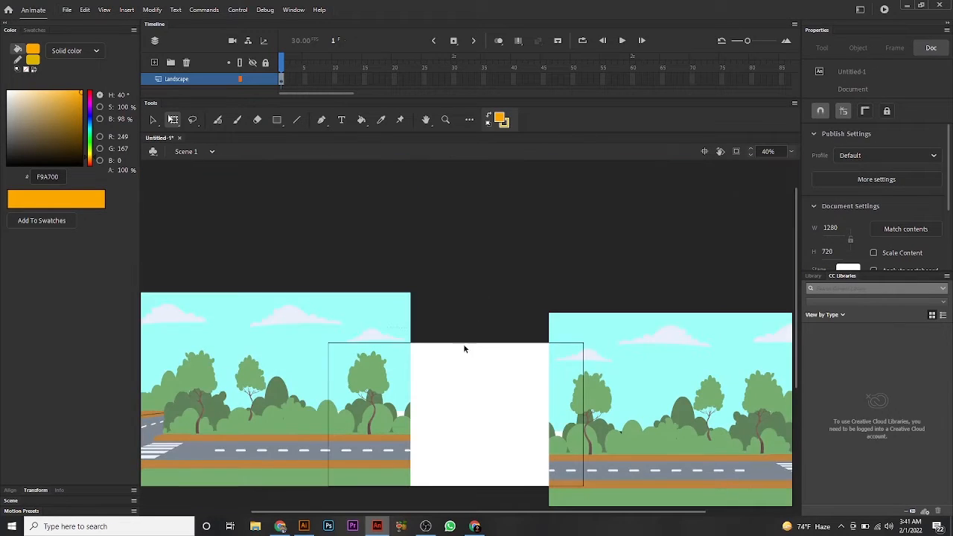
scroll(460, 388, up, 3)
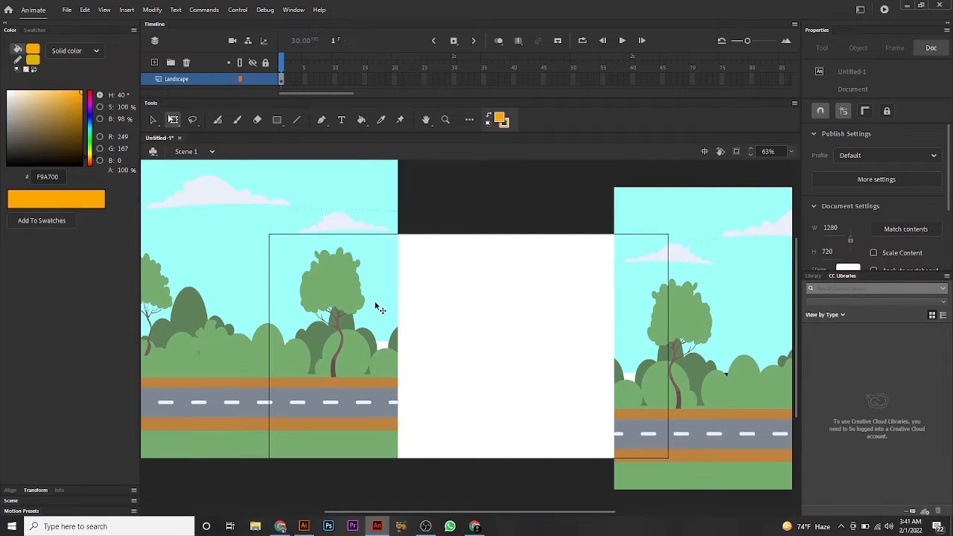
drag(379, 307, 588, 335)
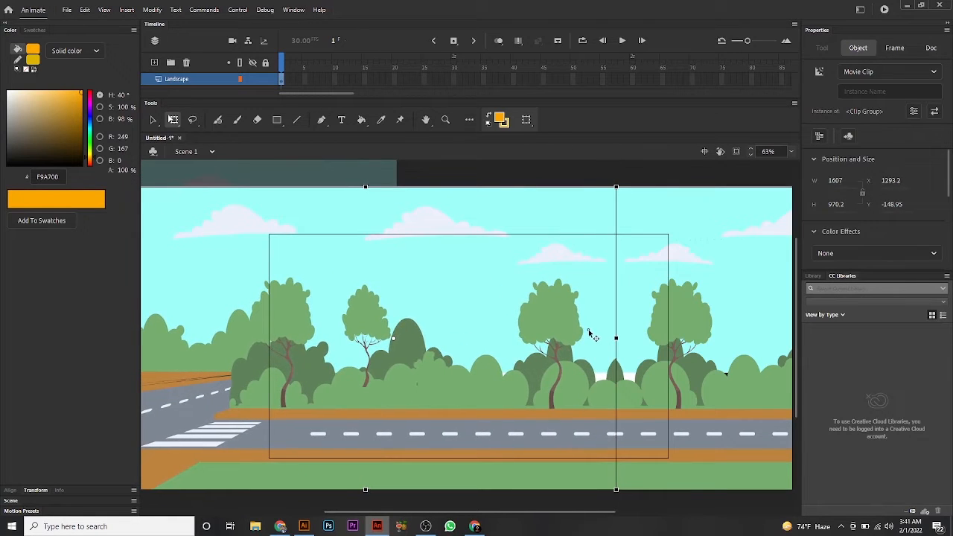
click(603, 187)
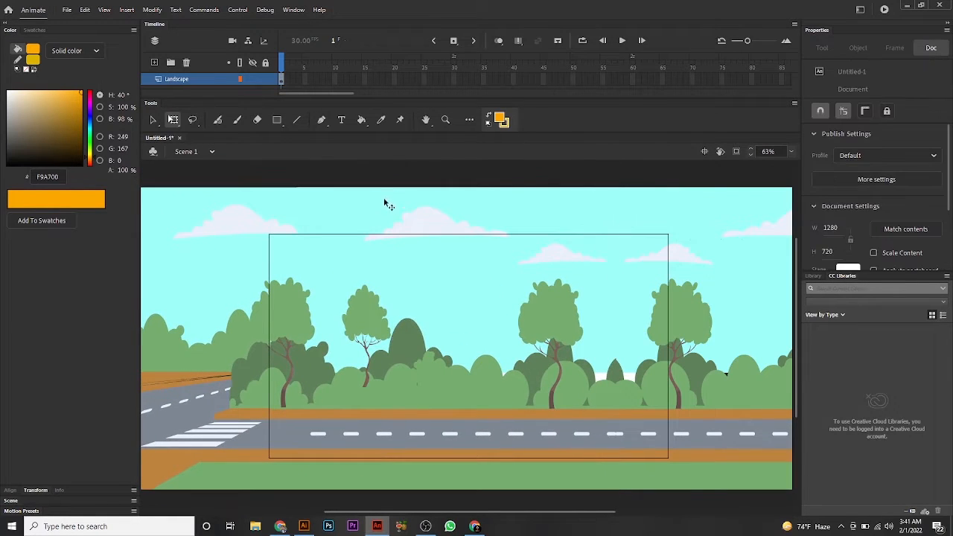
Select both landscape halves and shift them together to X about -533, keeping Y at about -149
key(ctrl+minus)
drag(374, 200, 720, 370)
drag(608, 320, 601, 320)
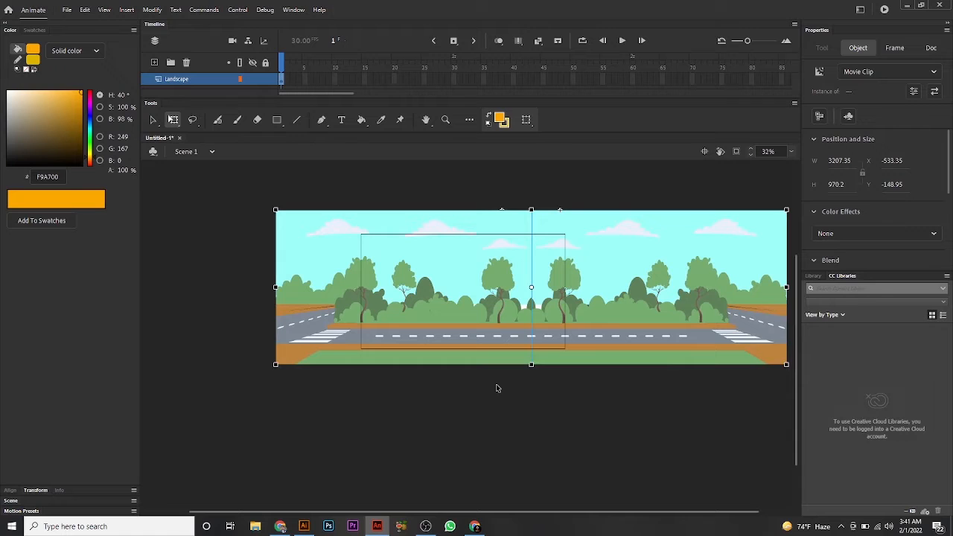
Rename the Landscape layer as "background" and lock it
click(540, 406)
click(185, 78)
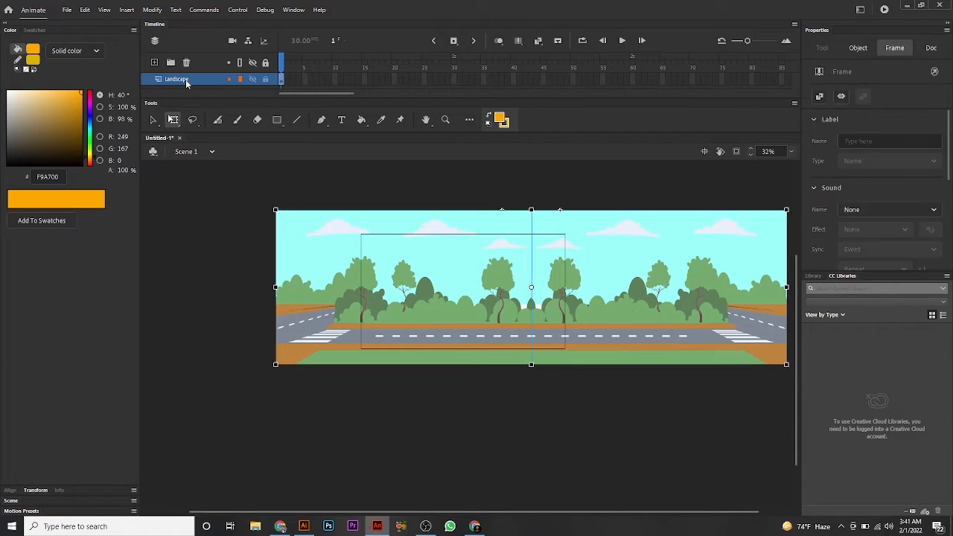
double_click(185, 79)
text(background)
click(198, 175)
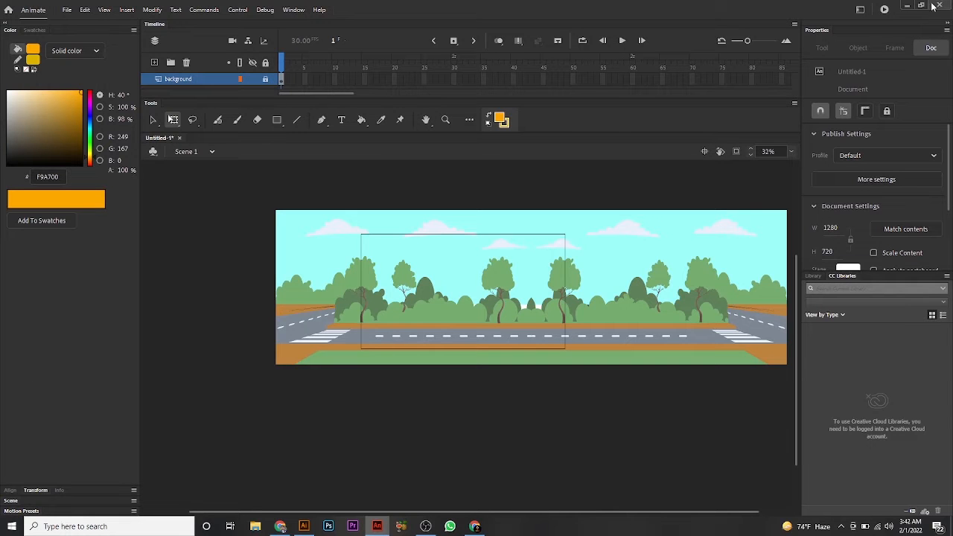
Switch to Illustrator, select the entire taxi artwork in its document, and try to transfer it onto the Animate stage
click(907, 6)
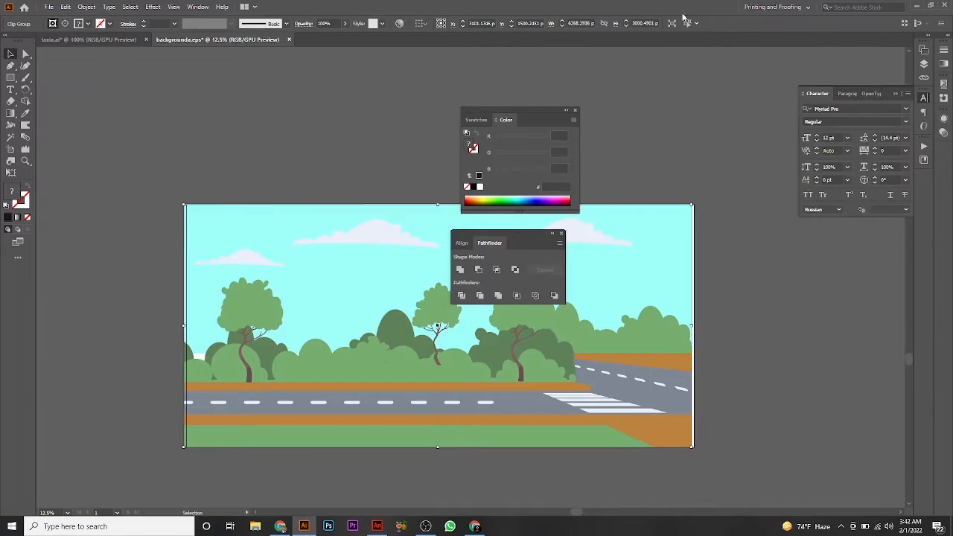
click(83, 39)
click(208, 157)
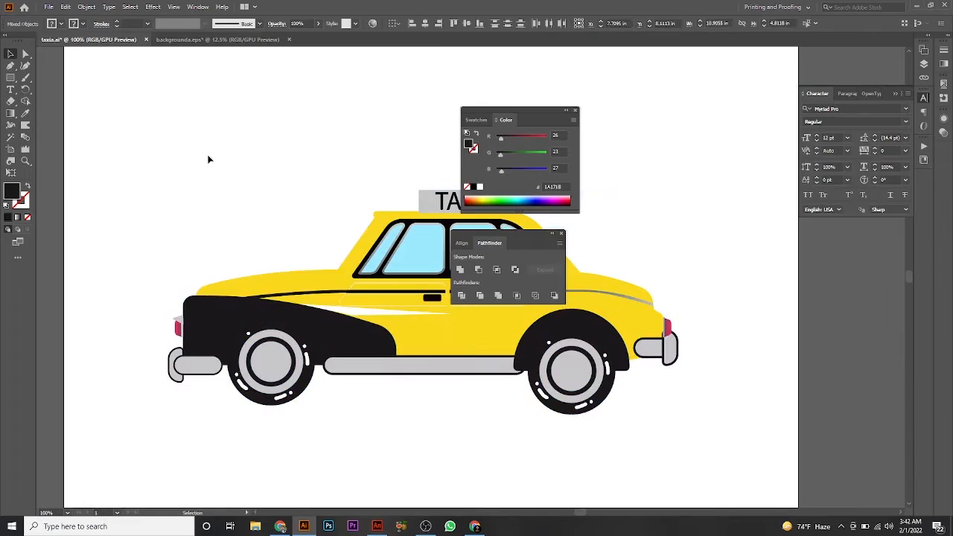
drag(187, 185, 727, 447)
drag(380, 312, 520, 323)
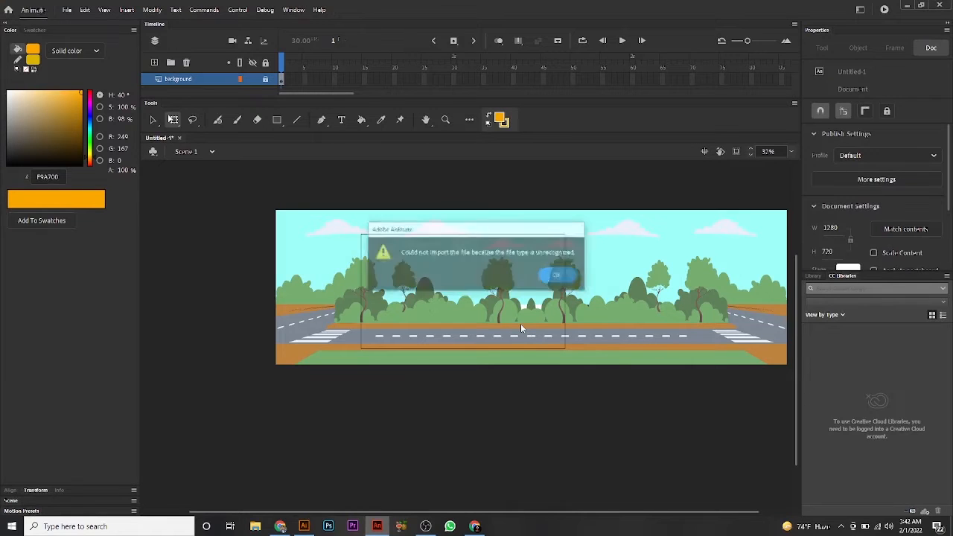
key(Return)
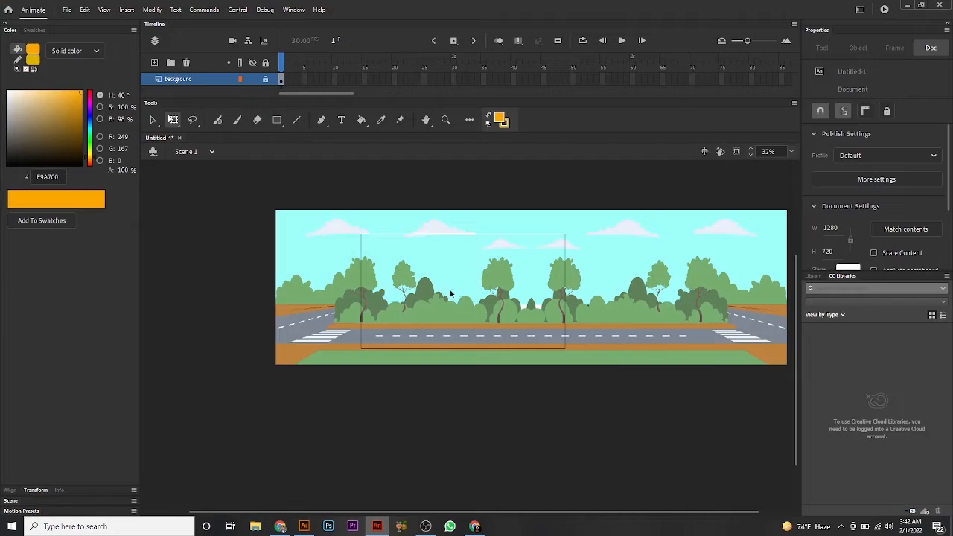
Add a new layer above the background and paste the Illustrator taxi artwork onto it
click(155, 63)
click(303, 526)
drag(372, 302, 376, 525)
key(ctrl+v)
click(492, 297)
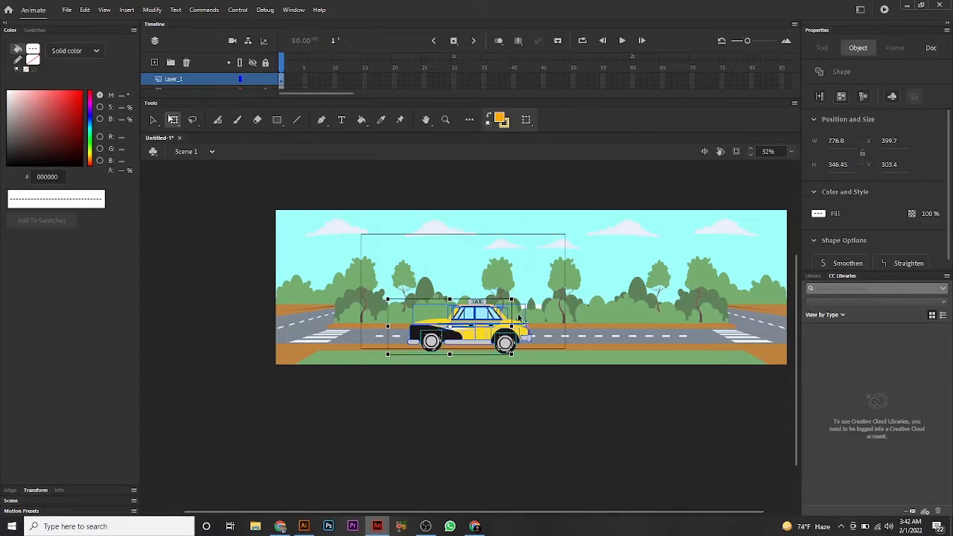
Scale the taxi down to about 504 px wide and place it on the road inside the stage
drag(501, 313, 541, 332)
click(572, 390)
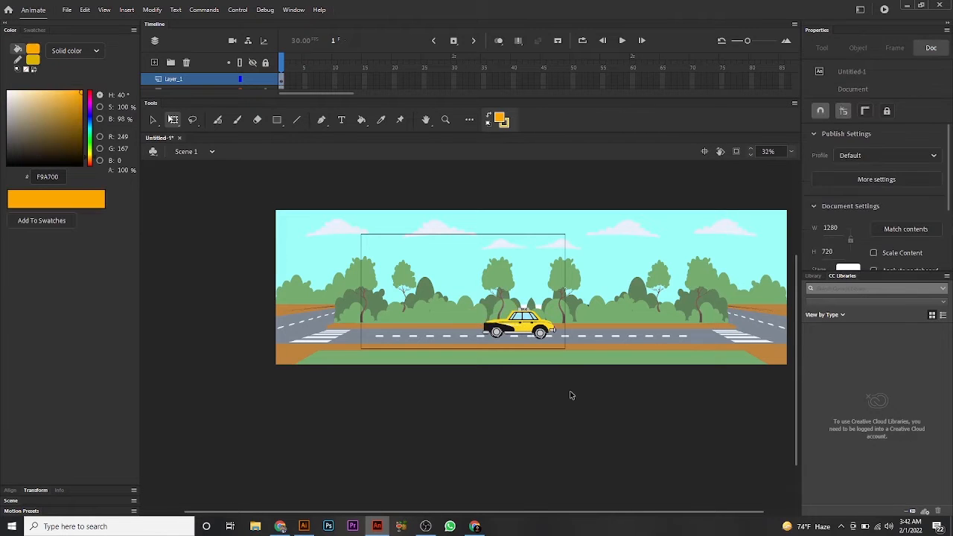
scroll(561, 356, up, 1)
scroll(561, 356, up, 3)
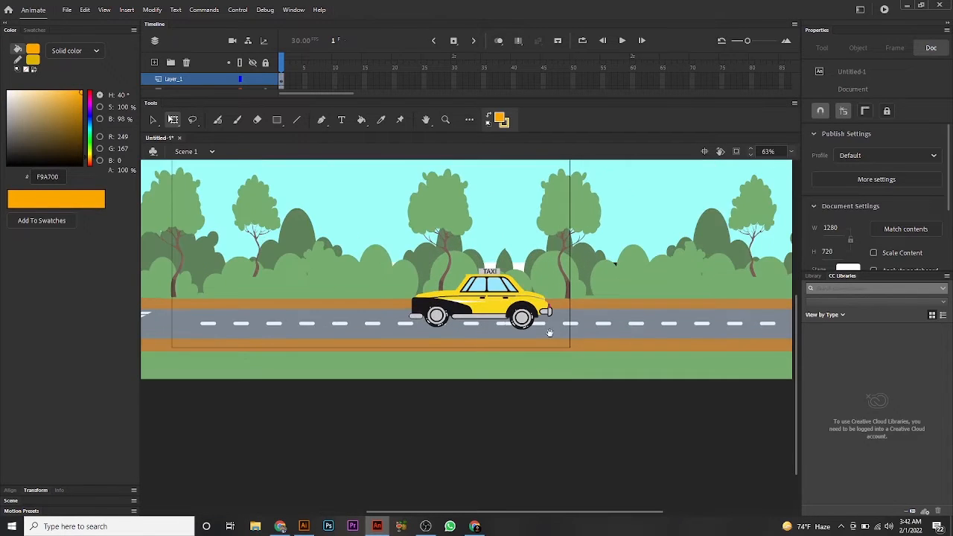
Stretch the taxi to about 226 px high and reposition it on the road at X about 761, Y about 451
click(555, 391)
drag(429, 327, 580, 399)
mouse_move(442, 372)
mouse_down()
mouse_move(428, 366)
mouse_move(436, 369)
mouse_up()
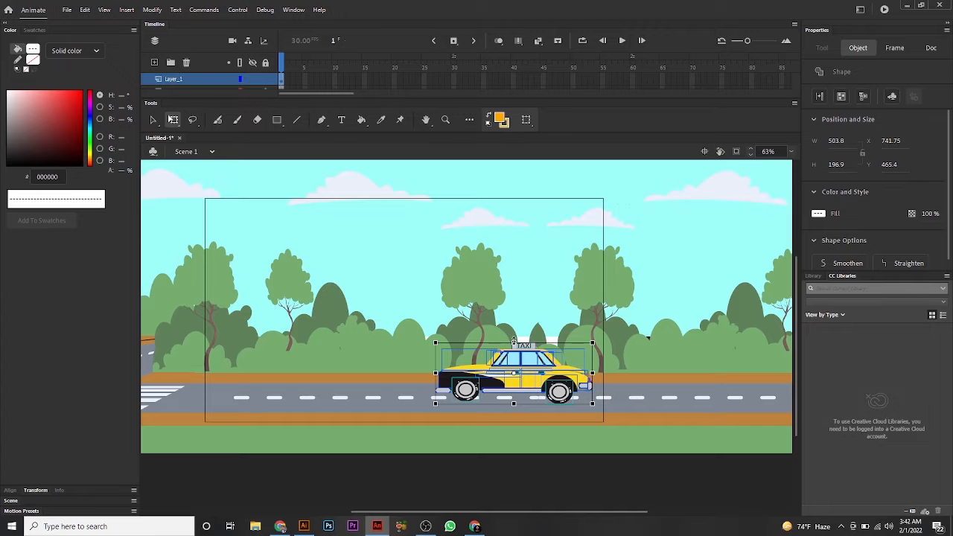
drag(514, 341, 514, 337)
drag(537, 369, 543, 369)
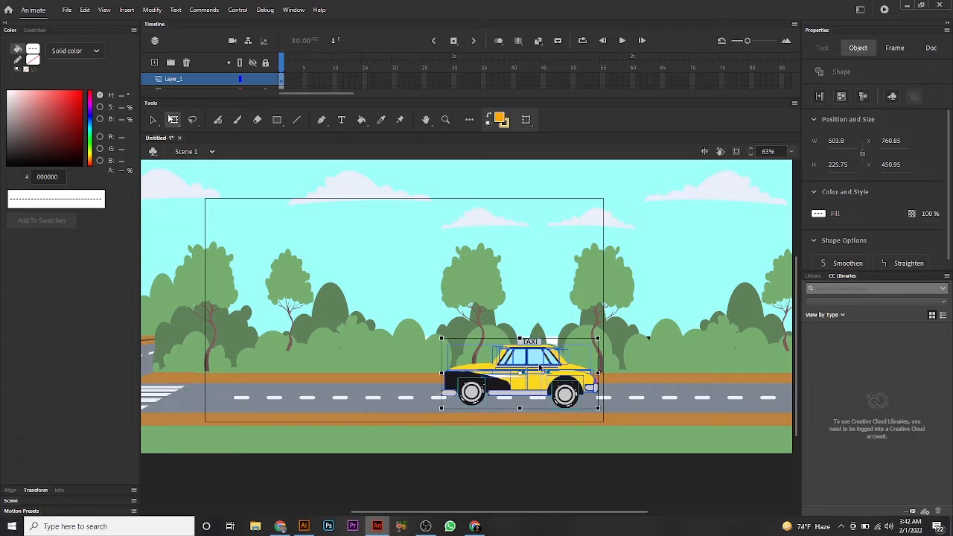
Select all parts of the taxi and convert them to a Graphic symbol with the default name
drag(417, 323, 625, 425)
click(354, 336)
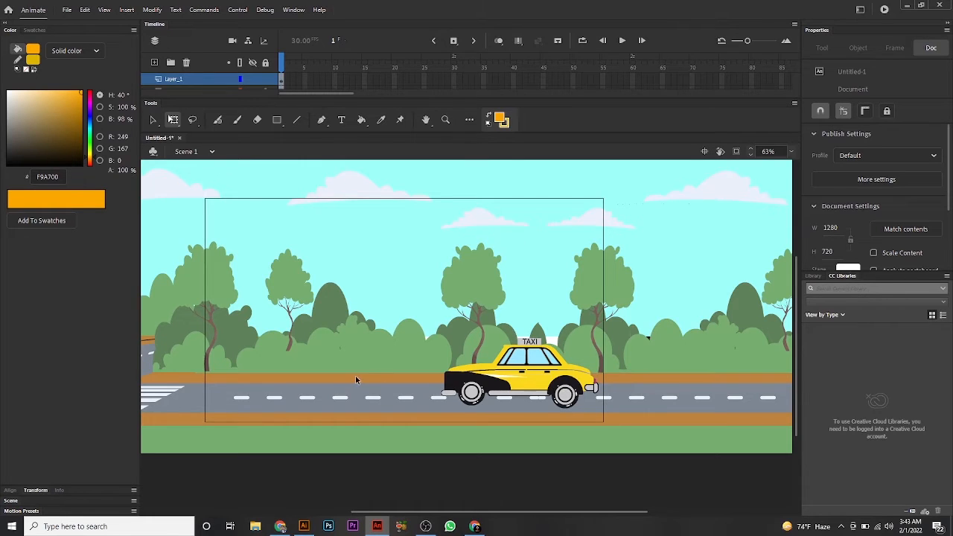
drag(407, 346, 630, 422)
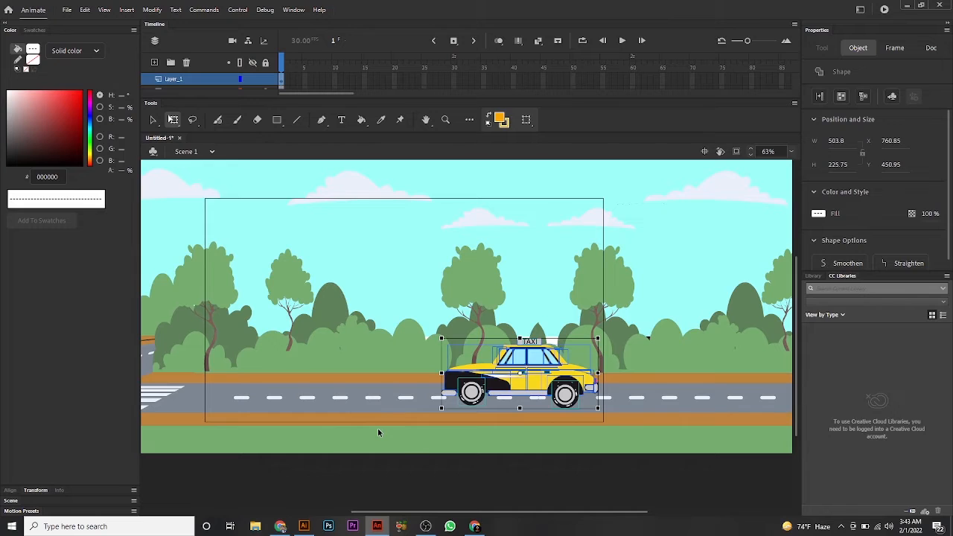
key(F8)
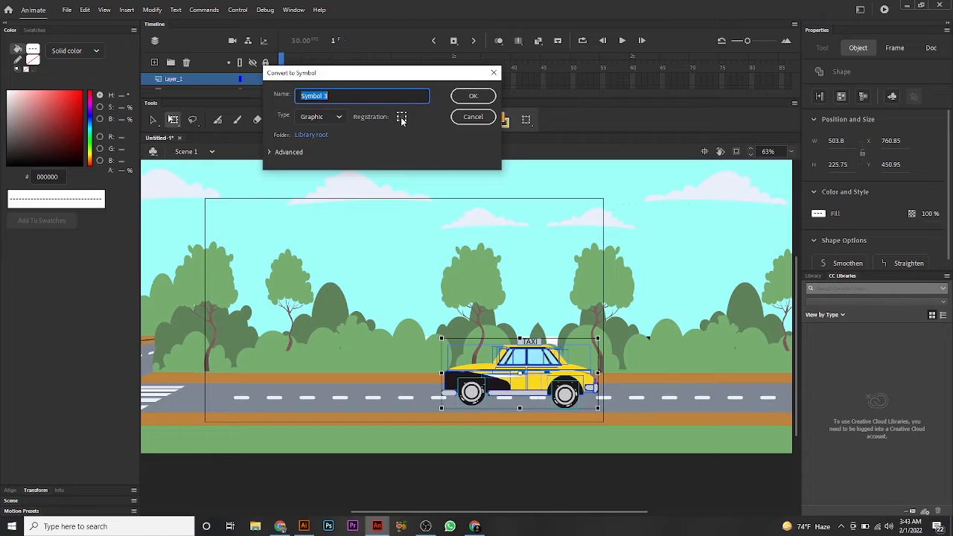
click(473, 95)
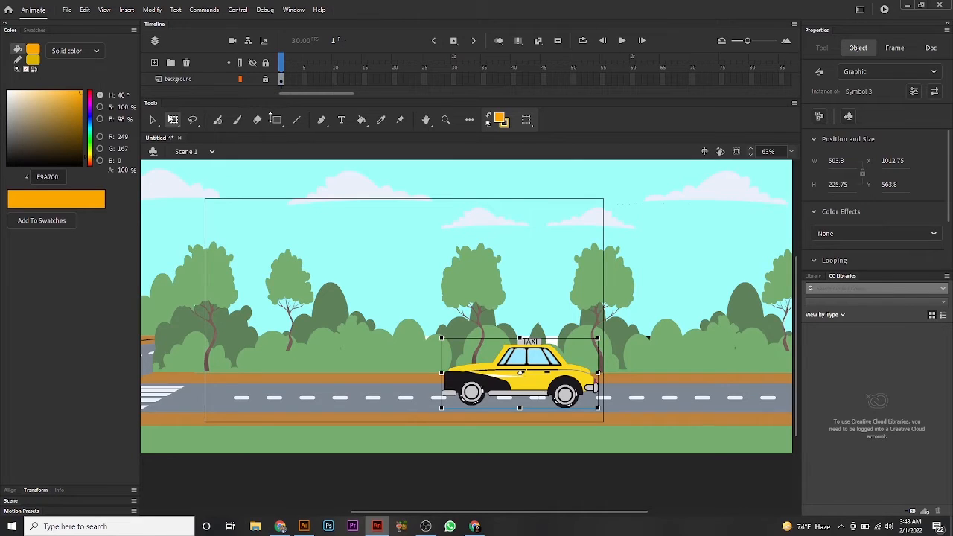
Rename the taxi's layer as "car"
scroll(246, 77, up, 1)
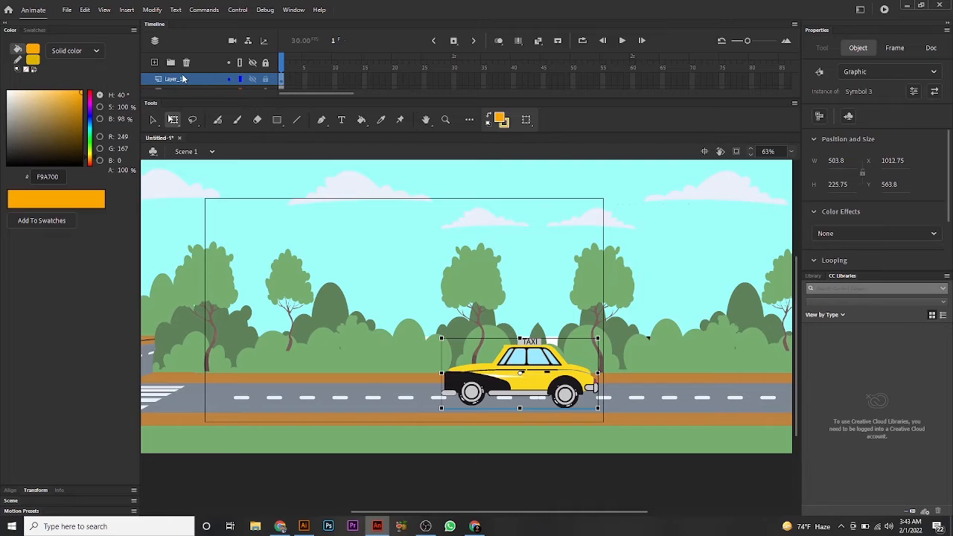
click(182, 79)
double_click(182, 79)
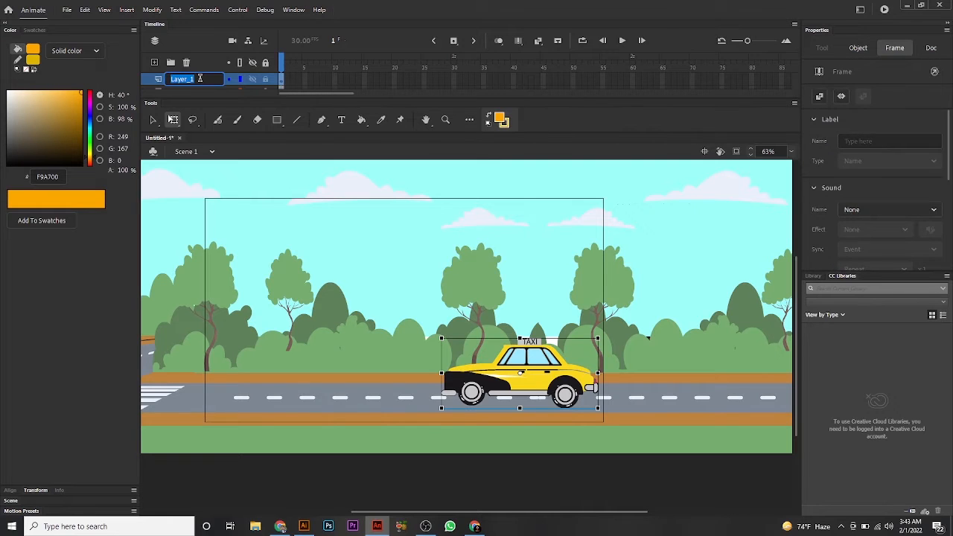
text(car)
key(Return)
Hide and show the background and car layers in turn to check what each one contains
scroll(212, 82, down, 1)
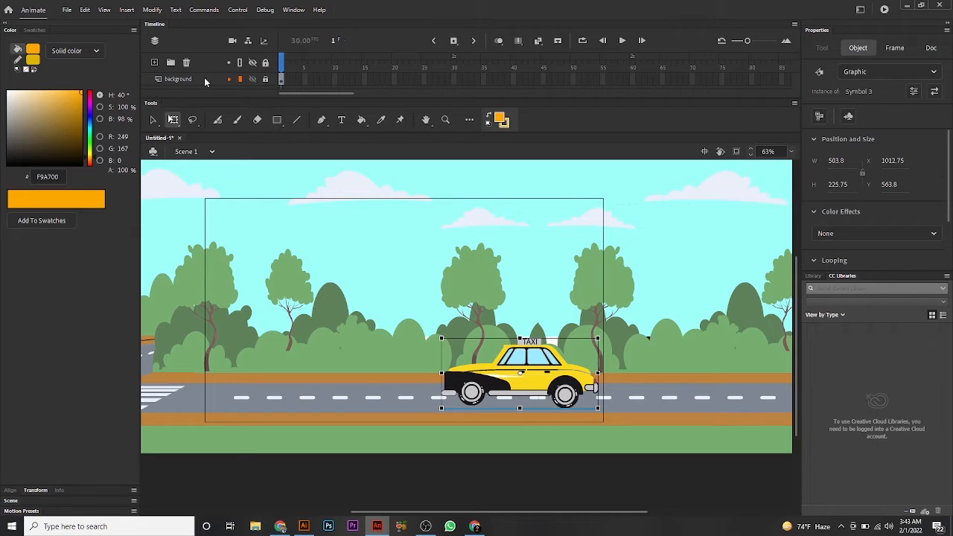
click(254, 79)
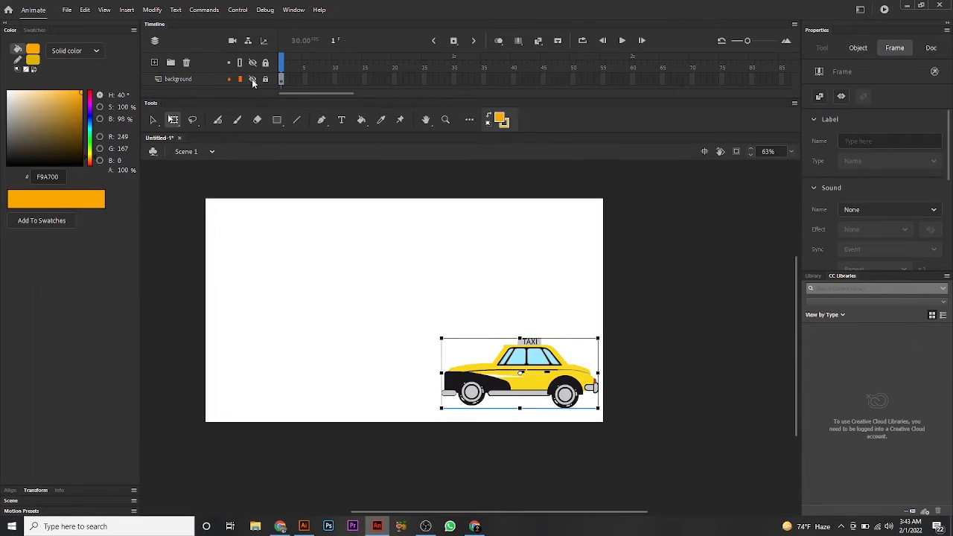
click(253, 79)
scroll(253, 81, up, 1)
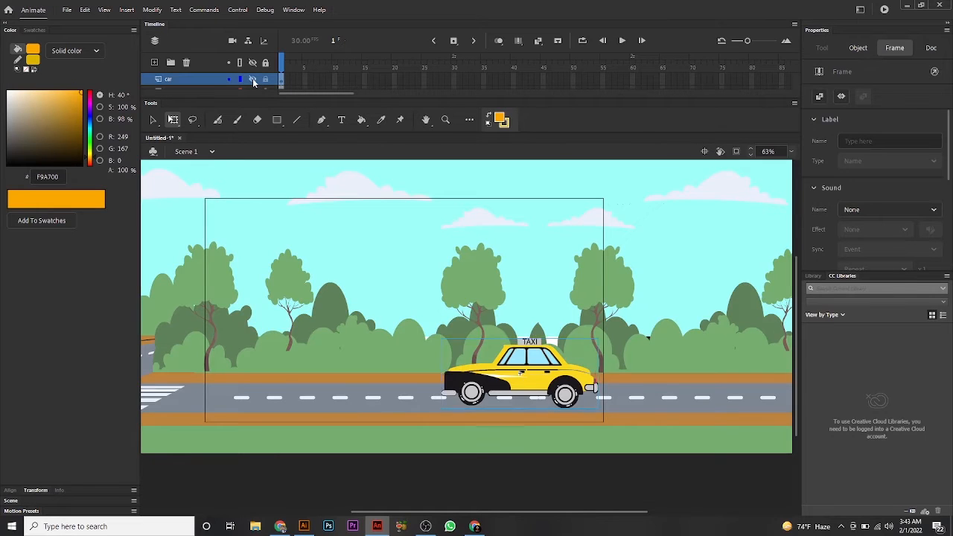
click(253, 80)
click(253, 80)
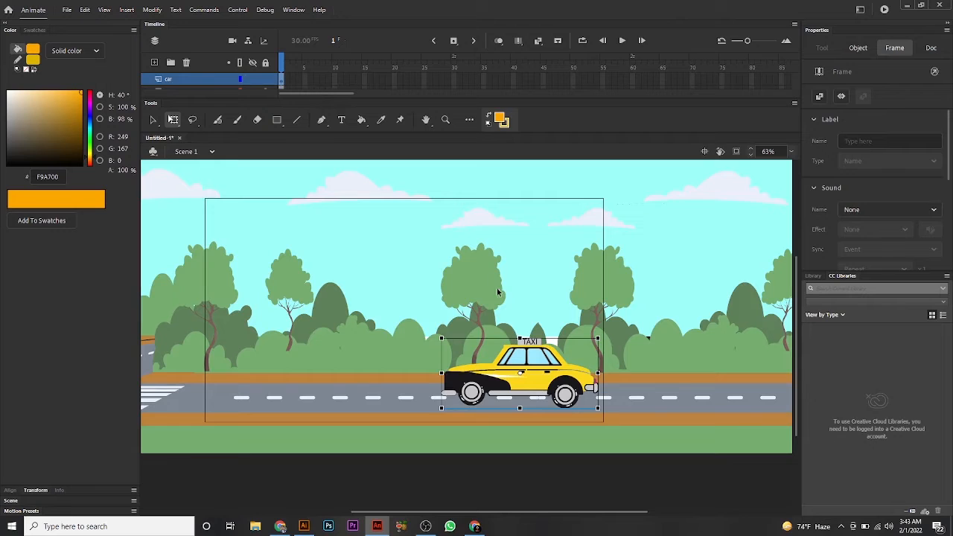
Open the taxi symbol for editing in place and clear the selection of its parts
click(396, 297)
drag(393, 323, 640, 421)
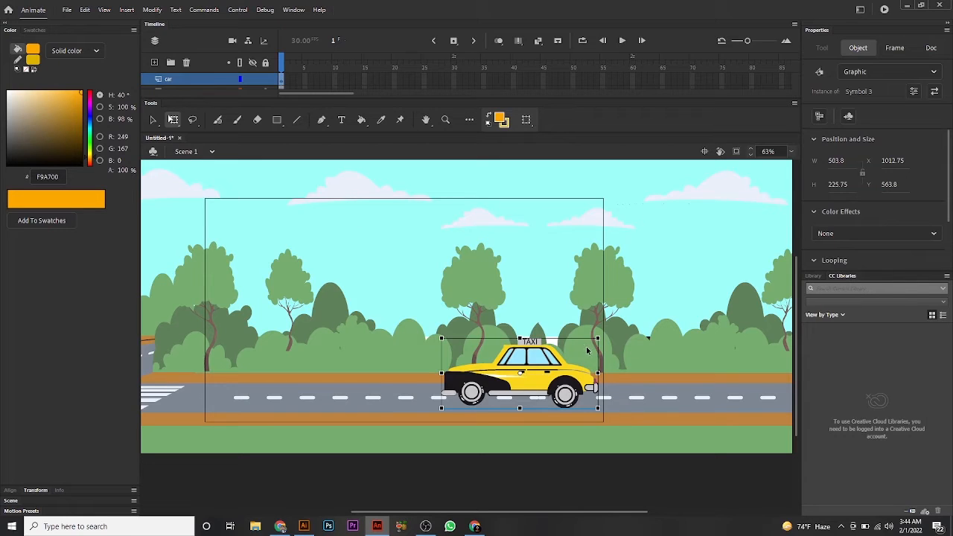
click(600, 310)
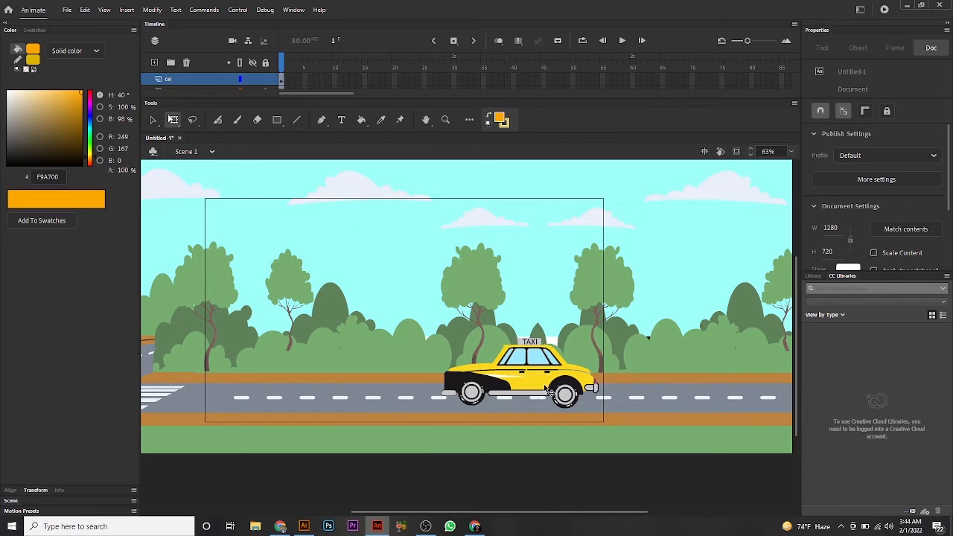
double_click(543, 382)
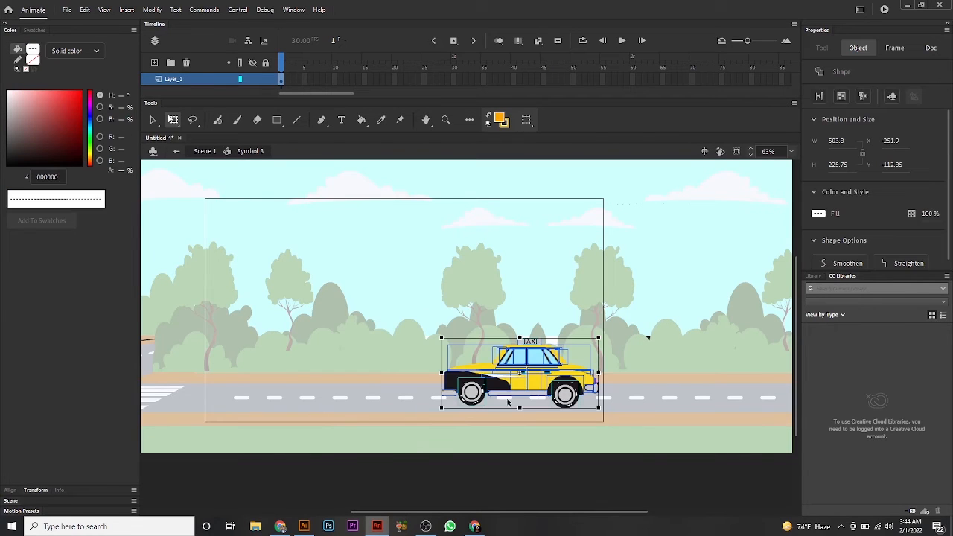
scroll(502, 406, up, 4)
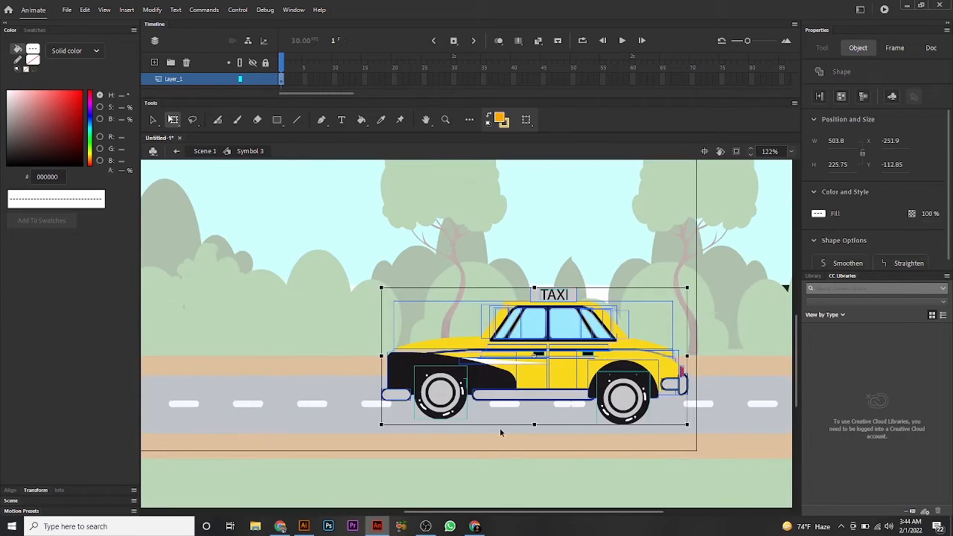
click(500, 428)
drag(338, 257, 690, 429)
click(437, 433)
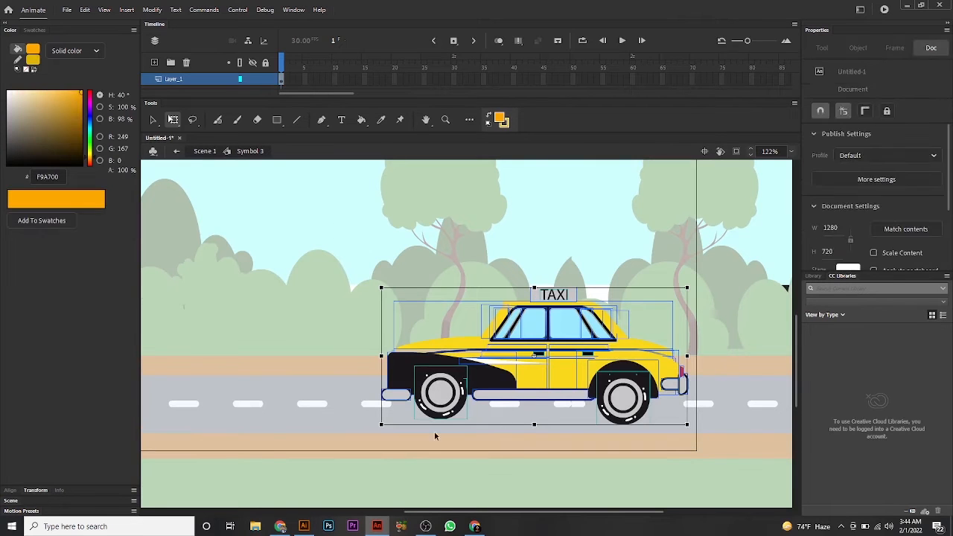
Select the taxi's left wheel group and rotate it freehand about its centre
click(440, 416)
scroll(466, 434, up, 3)
scroll(493, 452, down, 5)
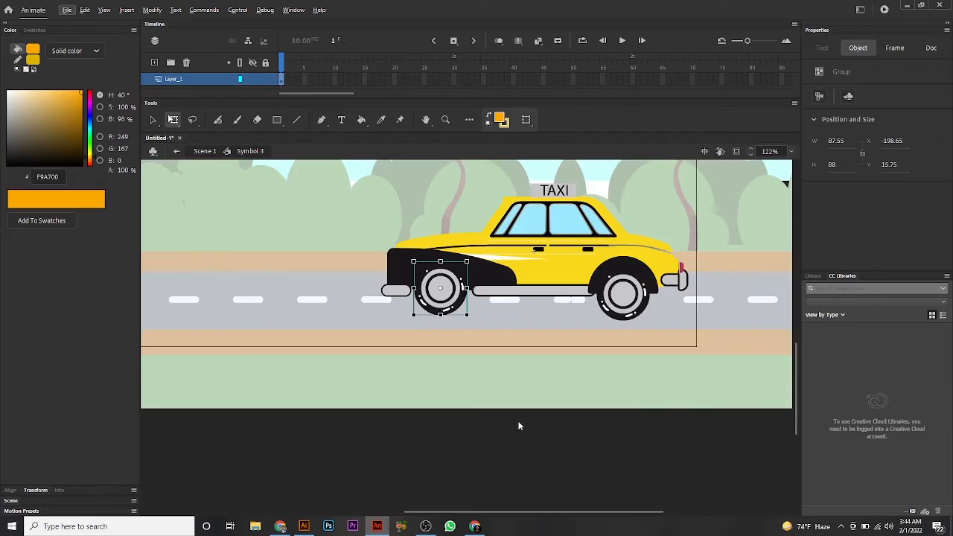
scroll(457, 326, up, 4)
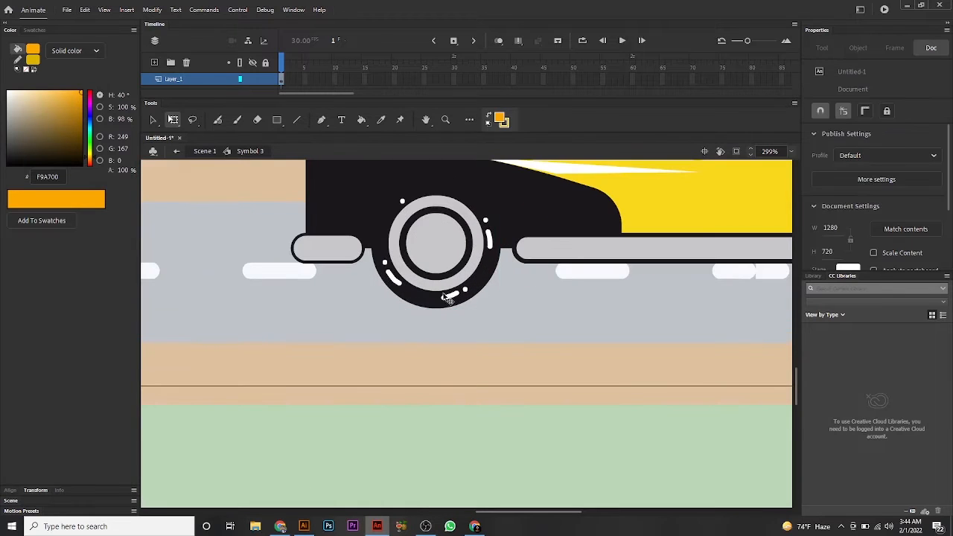
scroll(454, 301, up, 1)
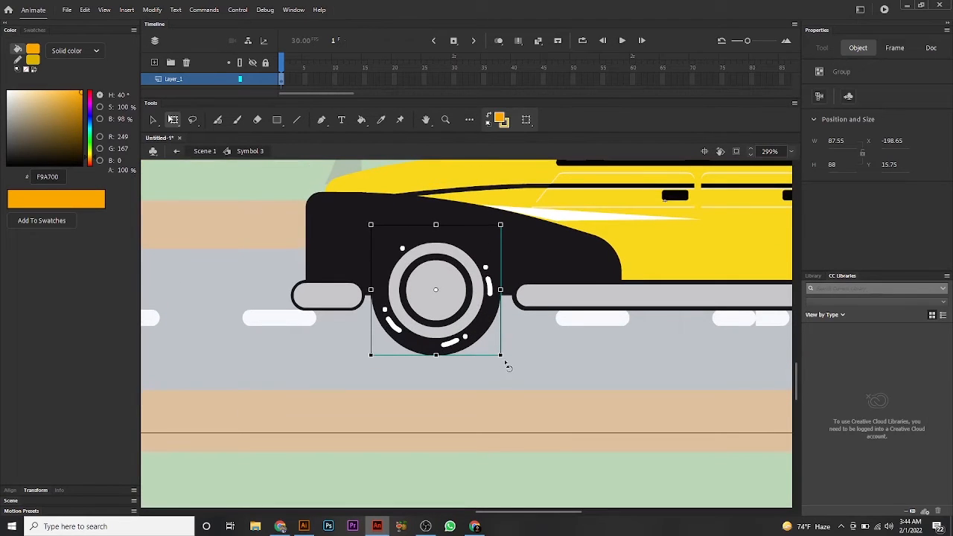
drag(505, 364, 530, 260)
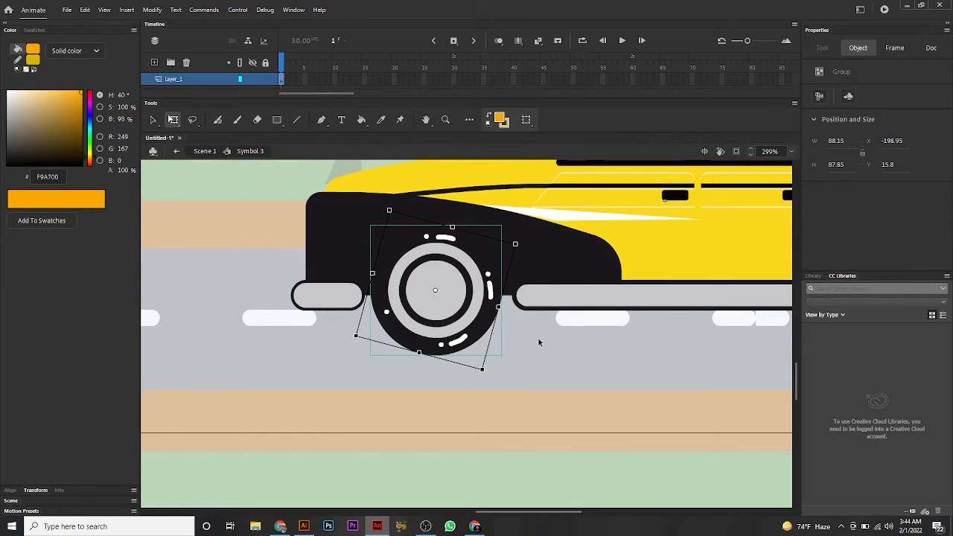
Extend the taxi symbol's layer to frame 6, add a keyframe there, and select frame 4 in the span before it
click(281, 80)
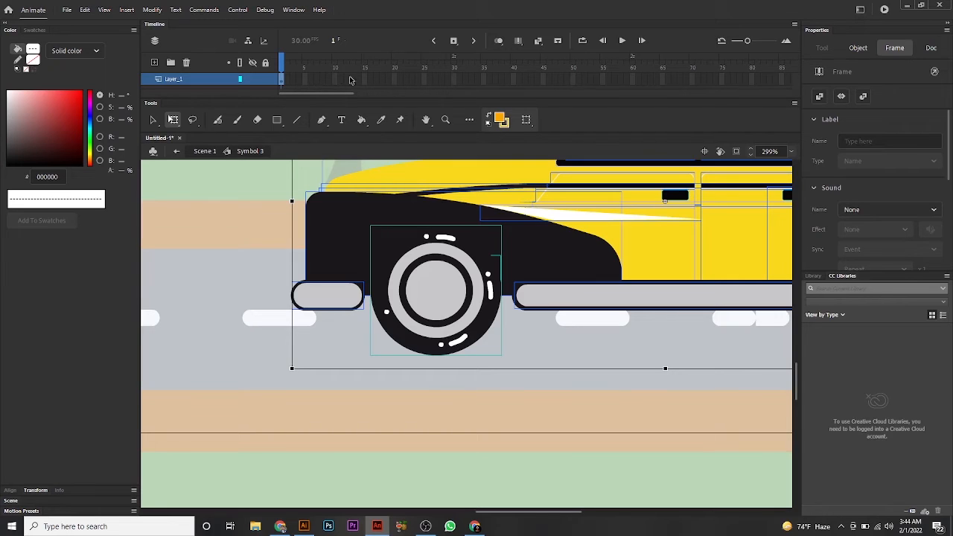
click(304, 79)
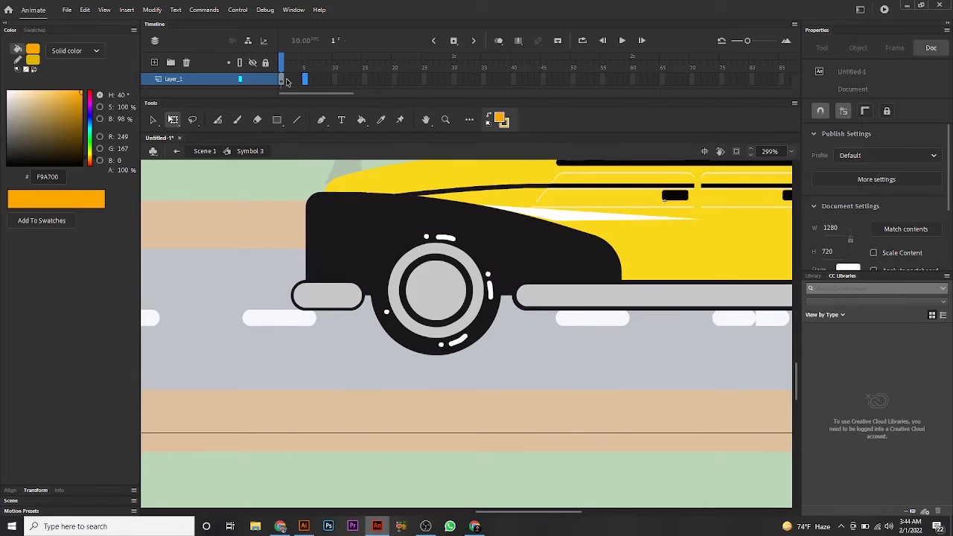
drag(290, 82, 321, 84)
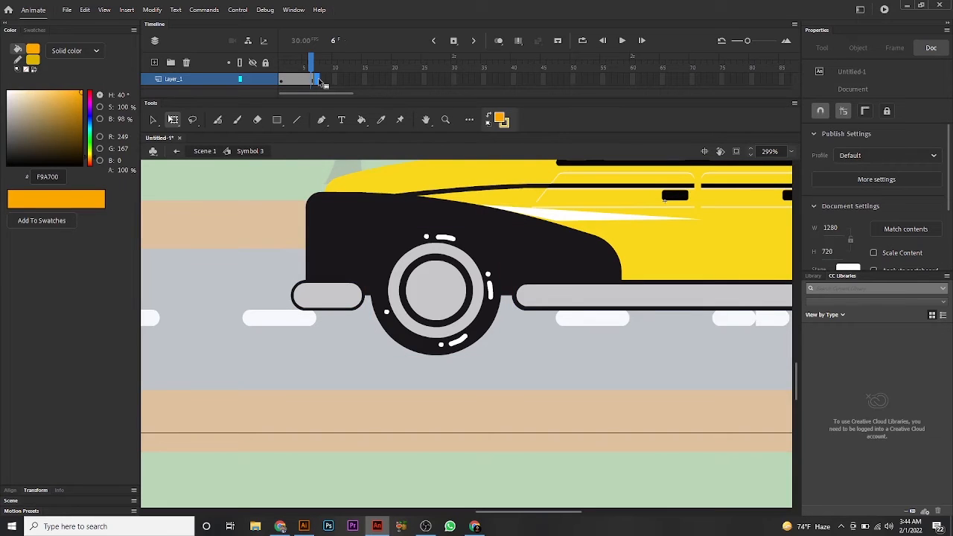
click(313, 79)
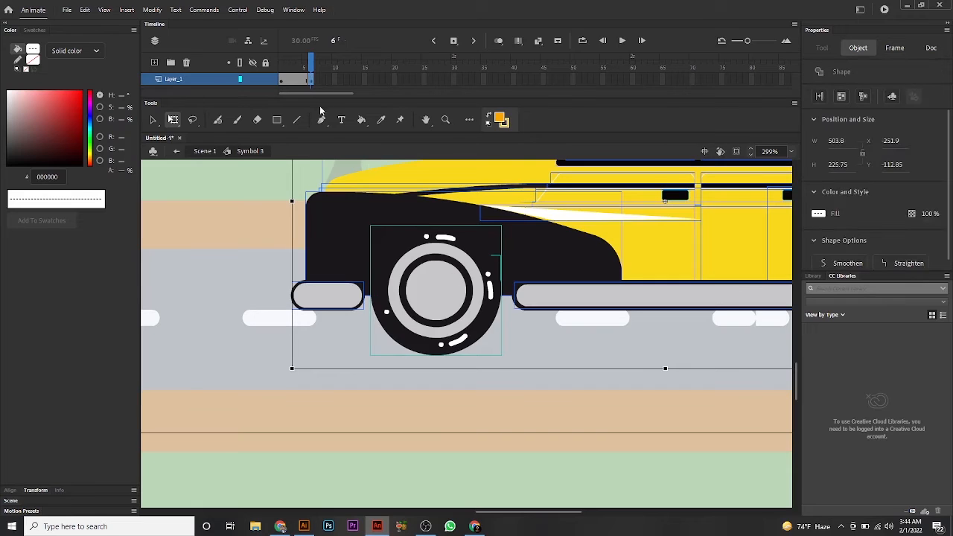
click(299, 82)
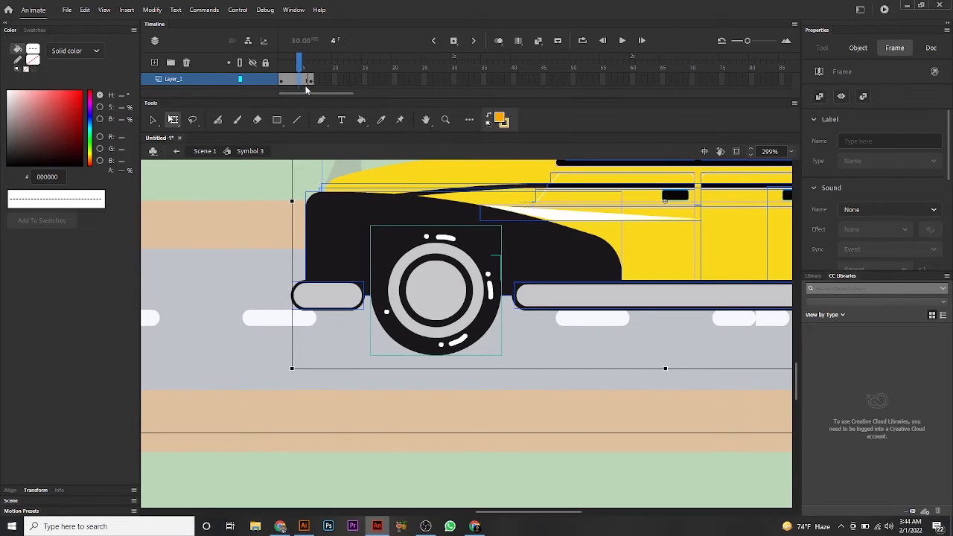
Move the taxi layer's second keyframe to frame 14 and rotate the left wheel group there freehand about its centre
drag(311, 80, 354, 80)
click(359, 79)
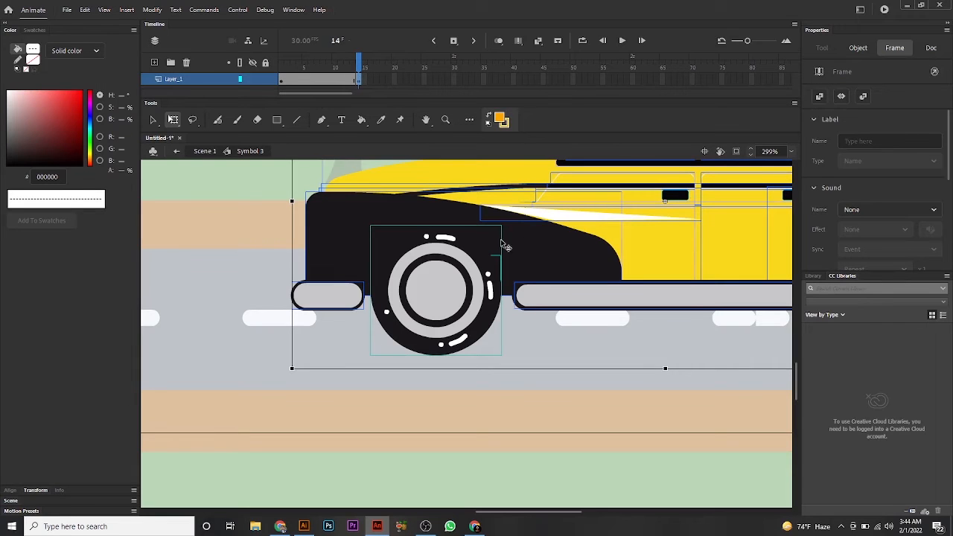
click(458, 318)
click(458, 319)
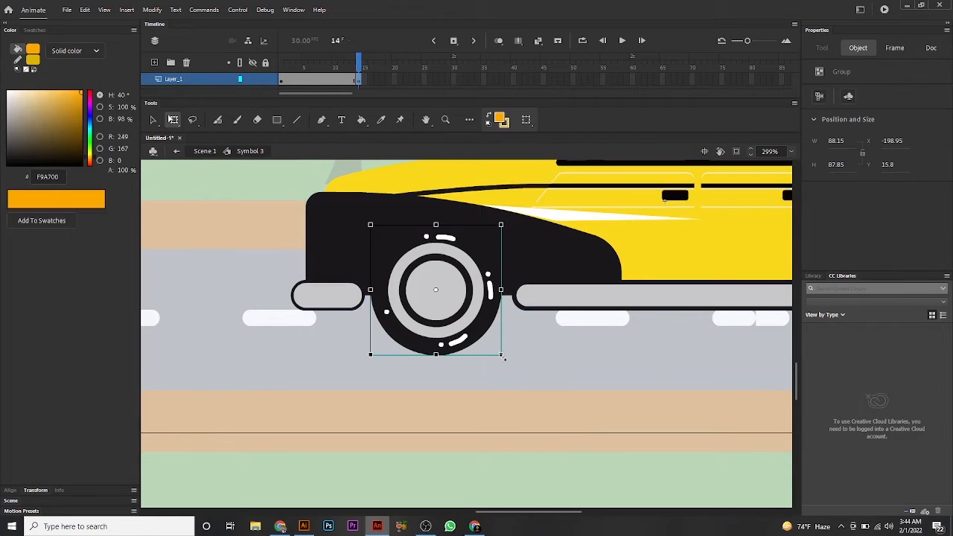
drag(507, 365, 502, 238)
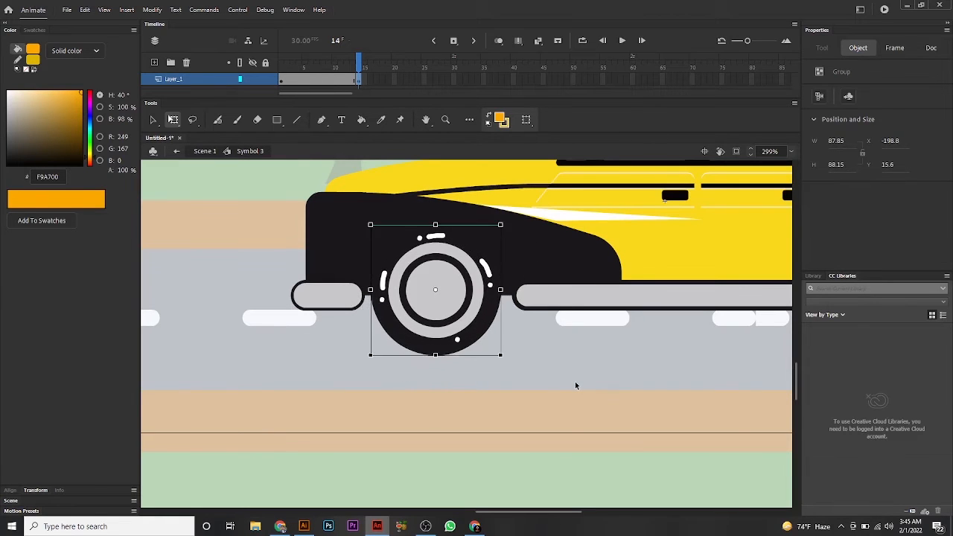
click(575, 381)
Rotate the taxi's right wheel group freehand about its centre on frame 14 and clear the selection
scroll(575, 379, down, 1)
scroll(588, 373, down, 1)
drag(604, 361, 489, 359)
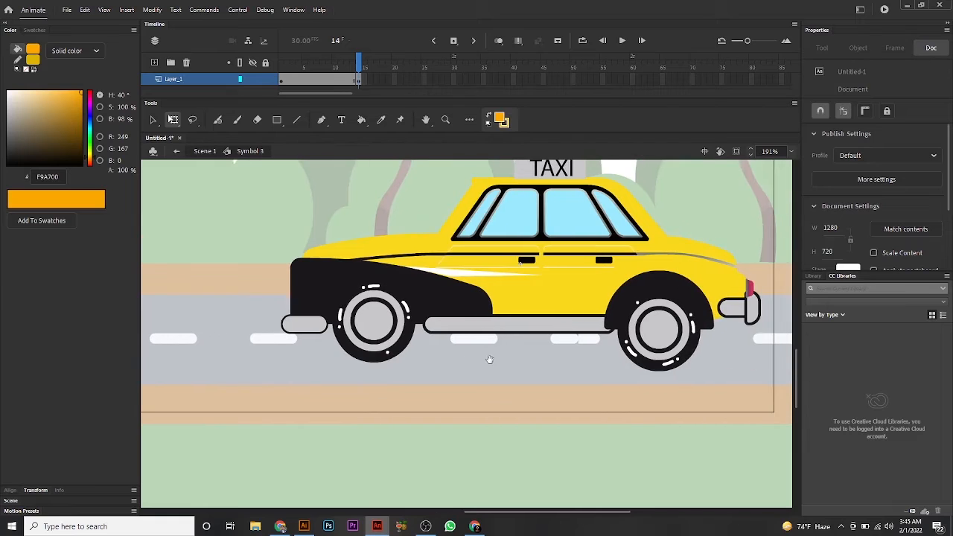
click(652, 338)
drag(707, 378, 693, 252)
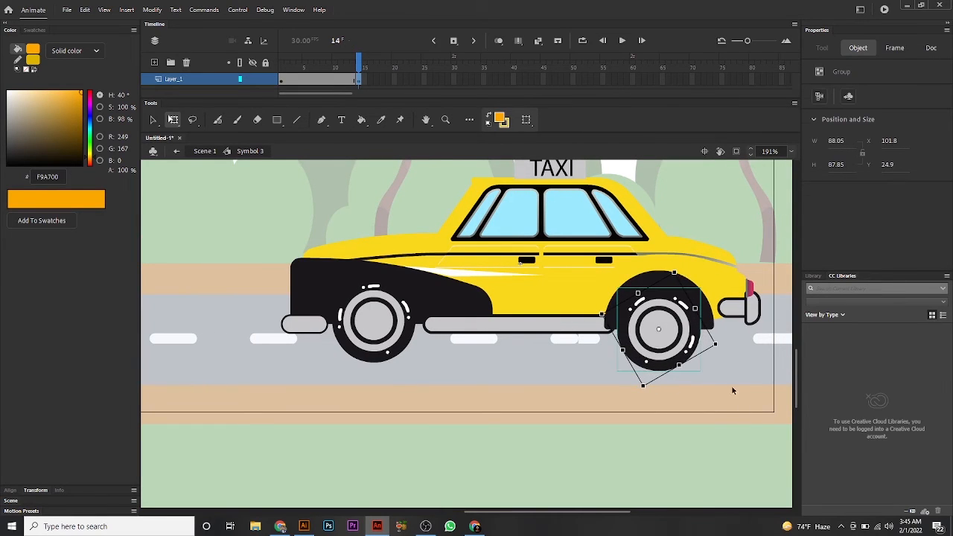
click(732, 390)
Recolour the taxi's tail light gradient on frame 14 to run from FF1C1C to D31A4B
scroll(715, 389, up, 2)
click(751, 334)
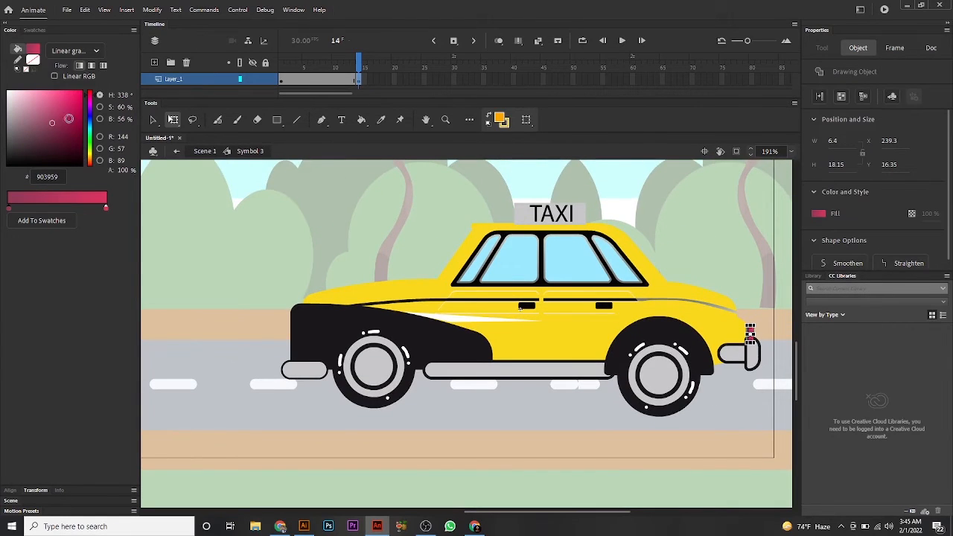
drag(89, 156, 89, 166)
drag(70, 99, 74, 91)
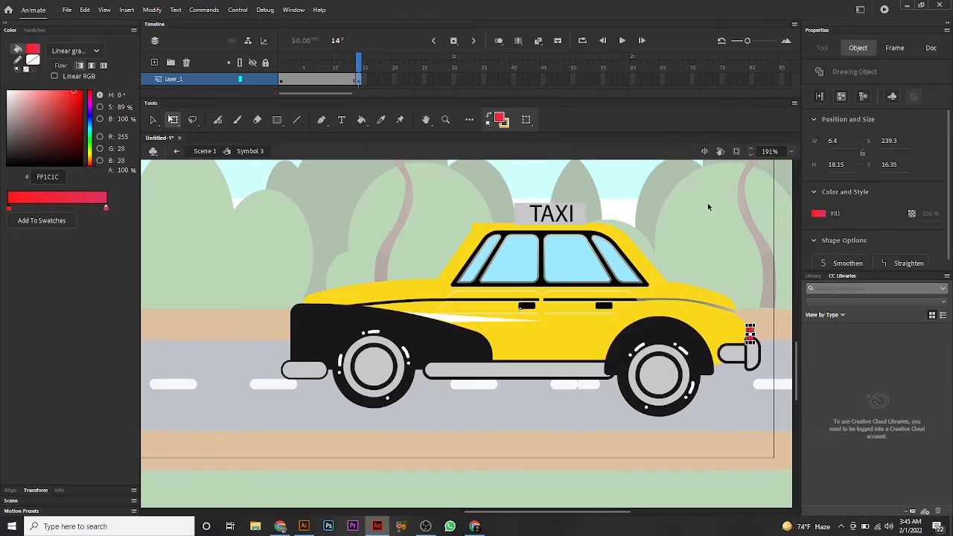
click(106, 207)
click(73, 103)
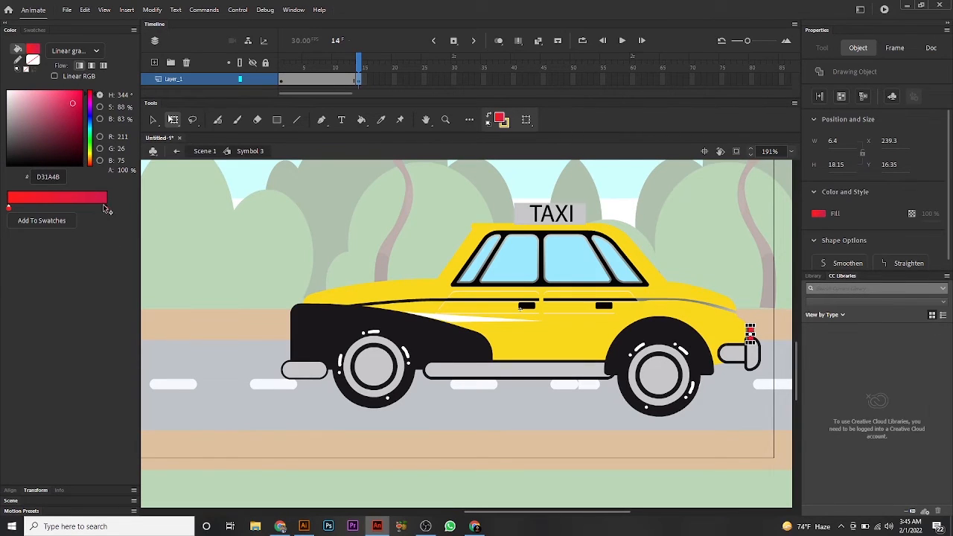
click(596, 387)
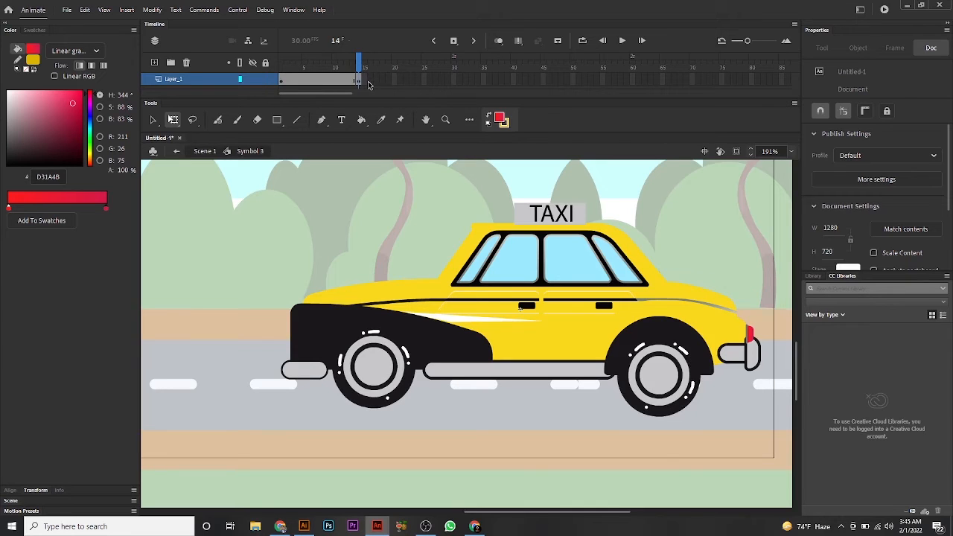
Extend the taxi symbol's layer to frame 28
key(F5)
key(F5)
key(F5)
key(F5)
key(F5)
key(F5)
key(F5)
key(F5)
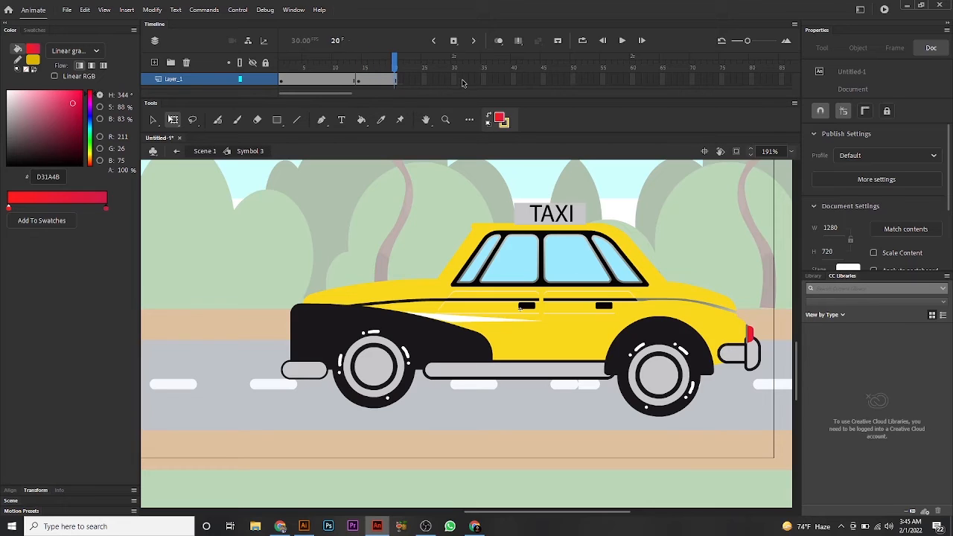
key(F5)
key(F5)
key(F5)
key(F5)
key(F5)
key(F5)
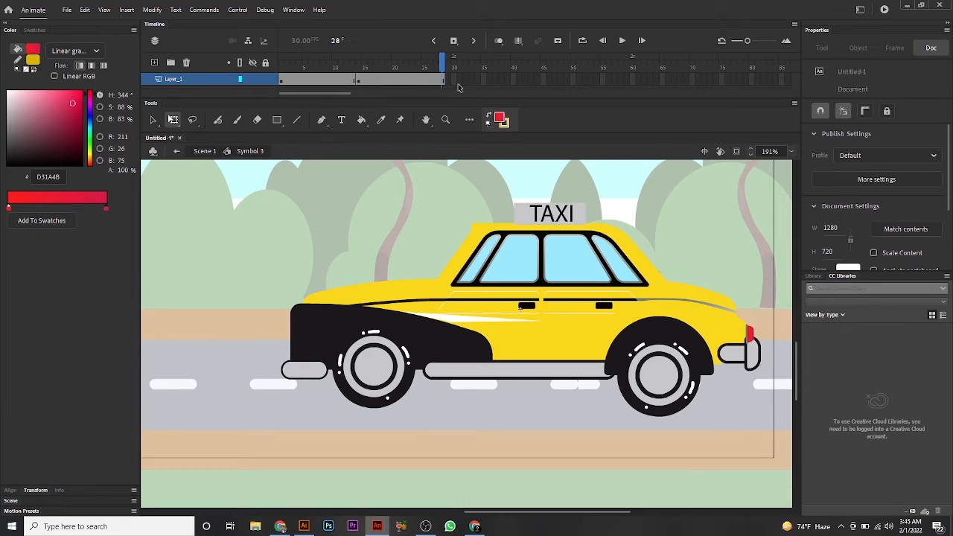
Insert two frames at frame 10 of the first span and add a keyframe at frame 30
click(336, 80)
key(F5)
key(F5)
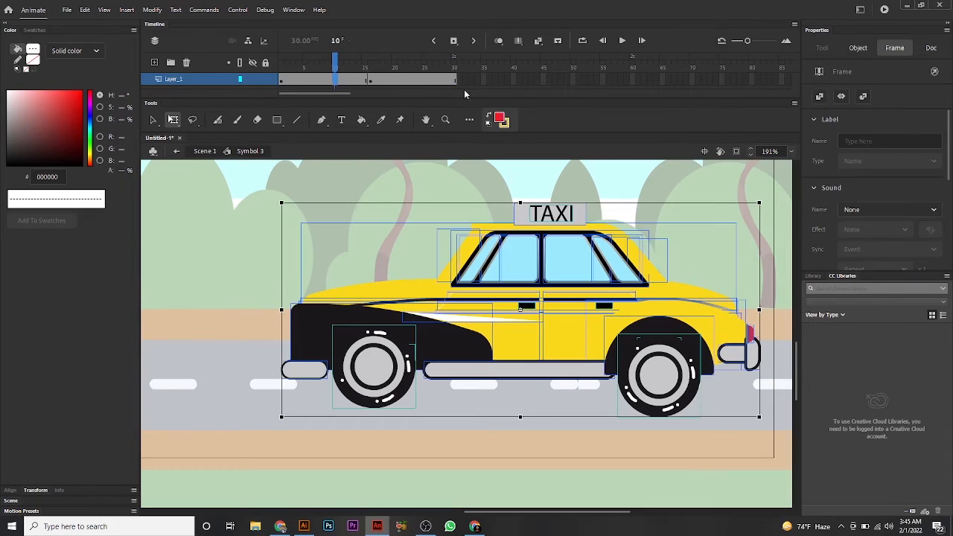
click(454, 80)
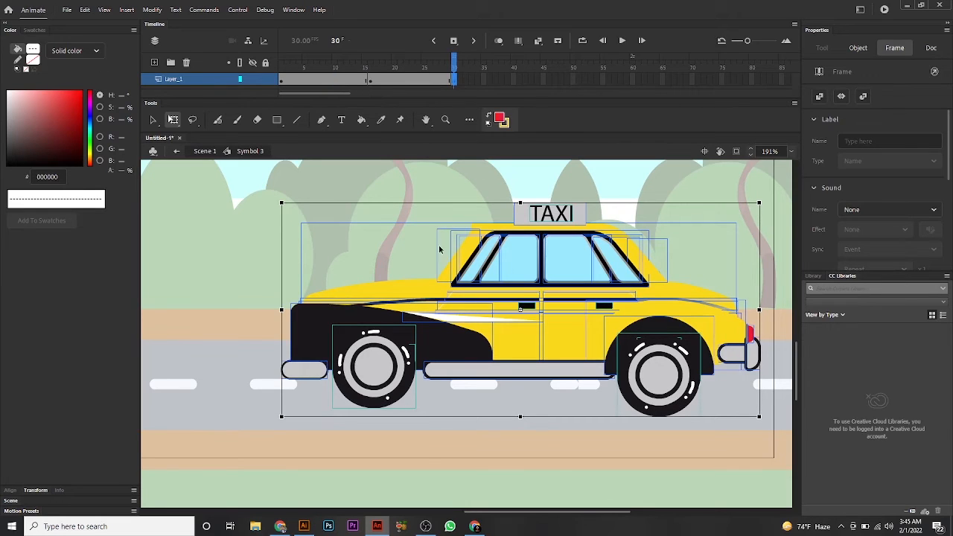
Rotate the taxi's left and right wheel groups further about their centres on frame 30
click(409, 411)
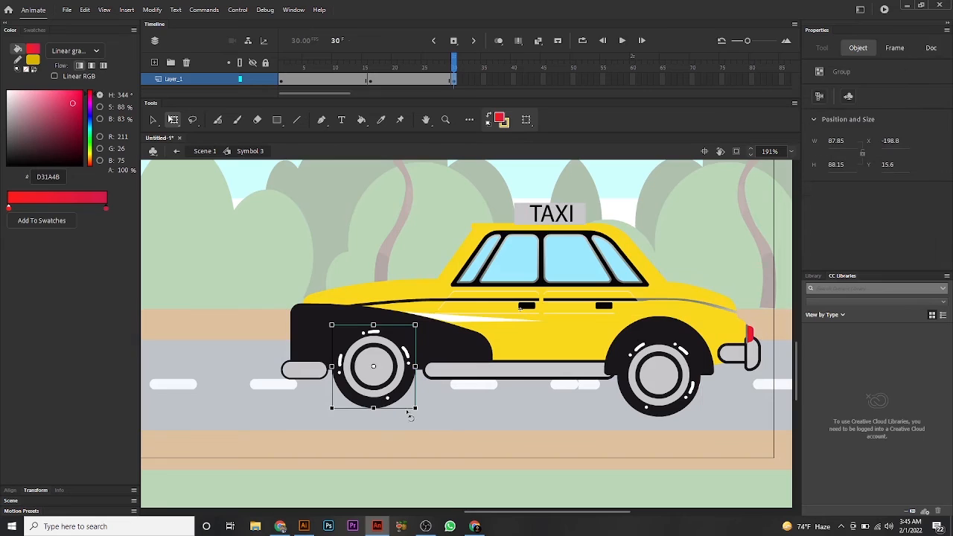
drag(422, 418, 627, 403)
click(657, 406)
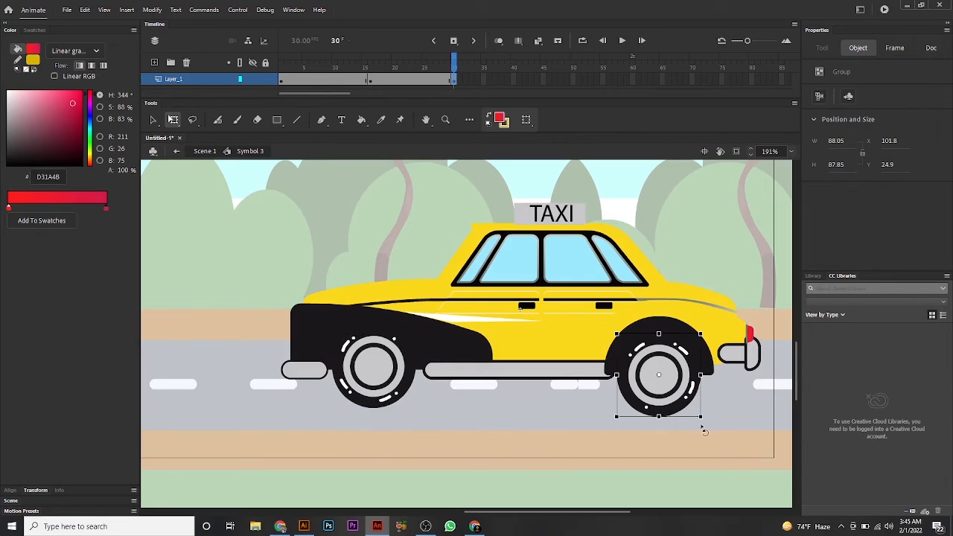
drag(703, 425, 754, 331)
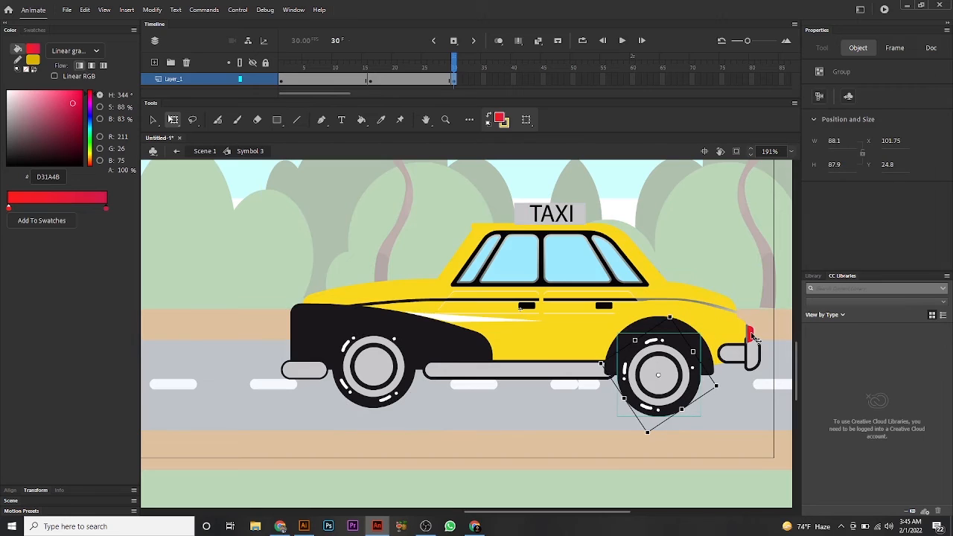
Set the second colour of the tail light's gradient to yellow FFCF19 on frame 30
click(751, 335)
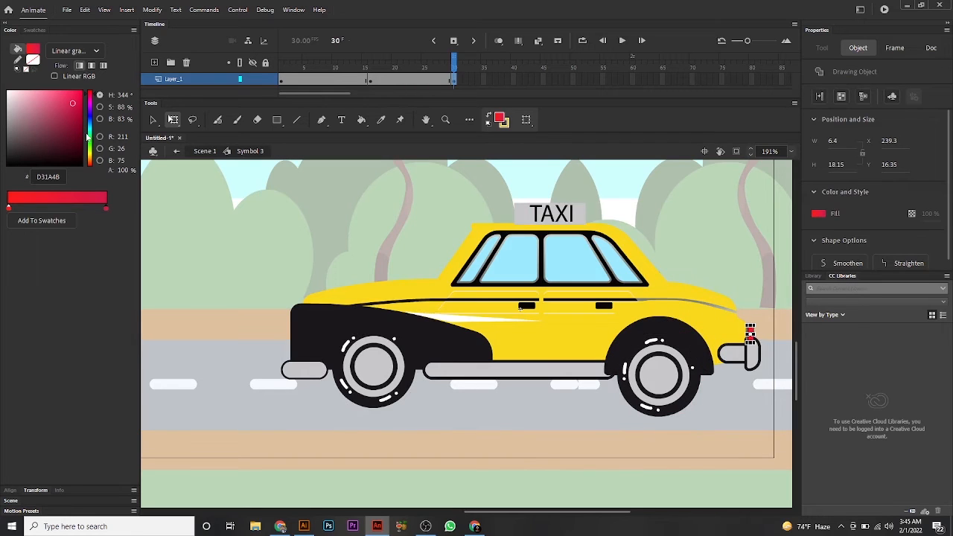
drag(87, 136, 91, 156)
drag(72, 100, 75, 90)
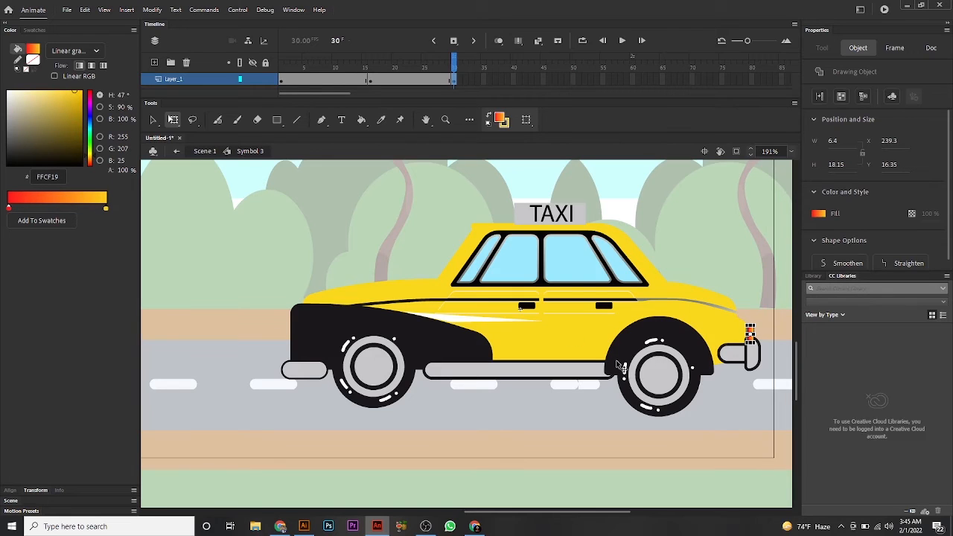
click(713, 418)
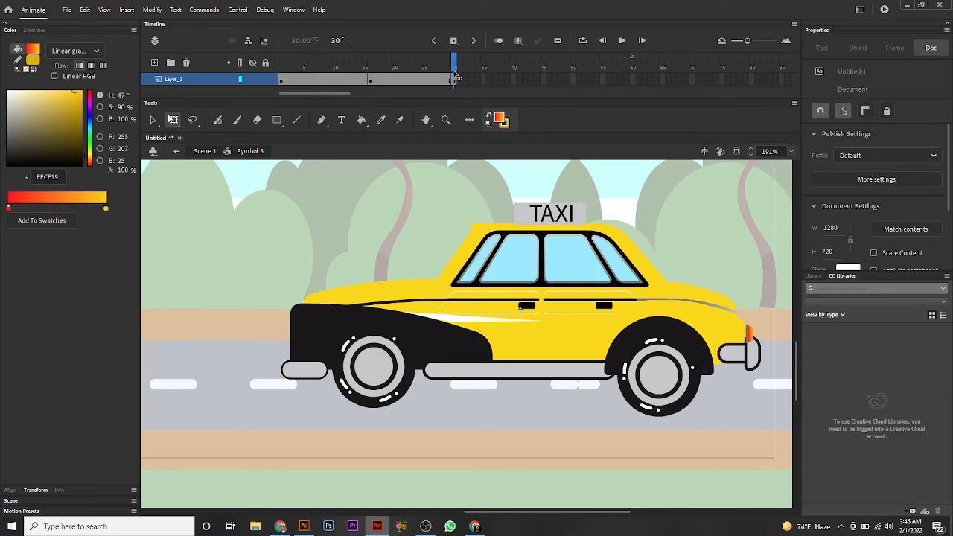
key(F6)
key(F6)
key(F6)
key(ctrl+z)
key(ctrl+z)
key(ctrl+z)
Extend the taxi symbol's layer to frame 48 and add a keyframe at frame 49
key(F5)
key(F5)
key(F5)
key(F5)
key(F5)
key(F5)
key(F5)
key(F5)
key(F5)
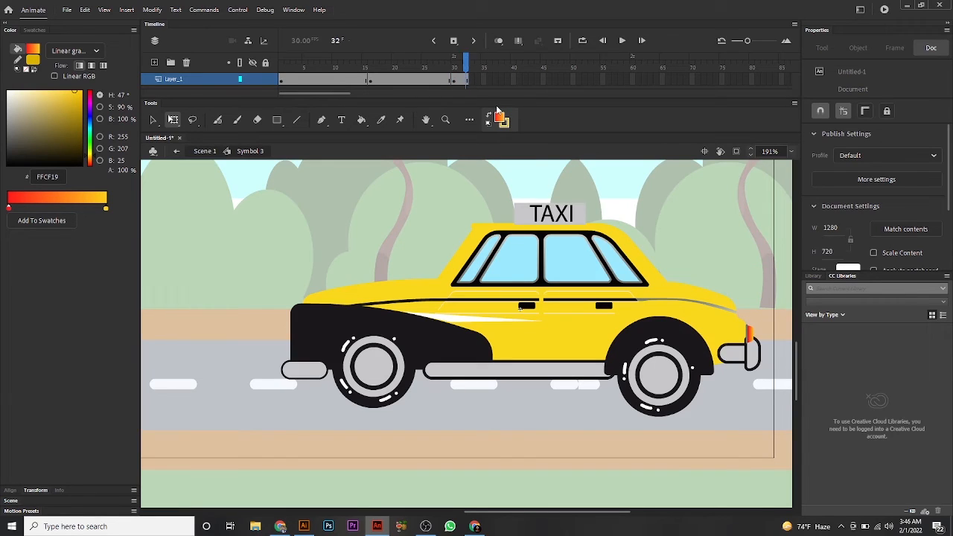
key(F5)
key(F5)
key(F5)
key(F5)
key(F5)
key(F5)
key(F5)
key(F5)
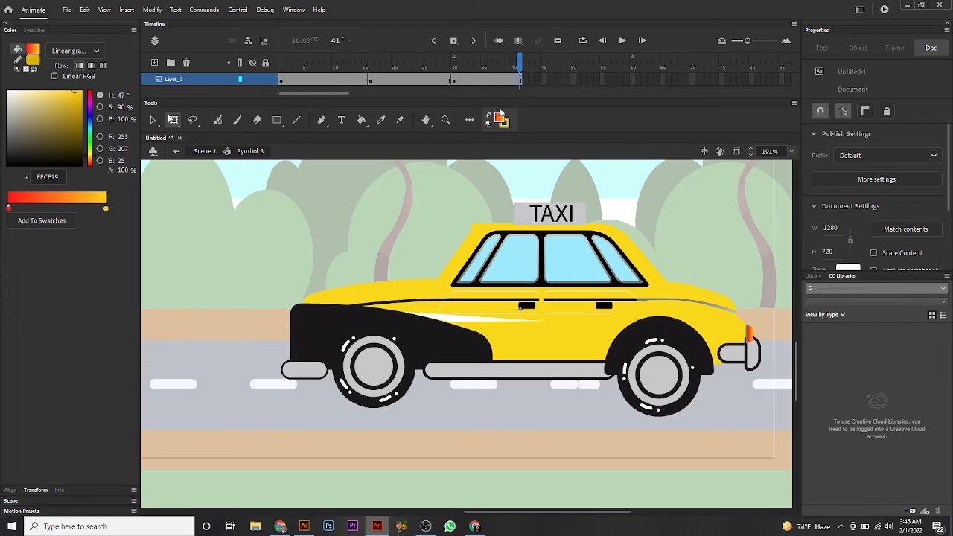
key(F5)
key(F5)
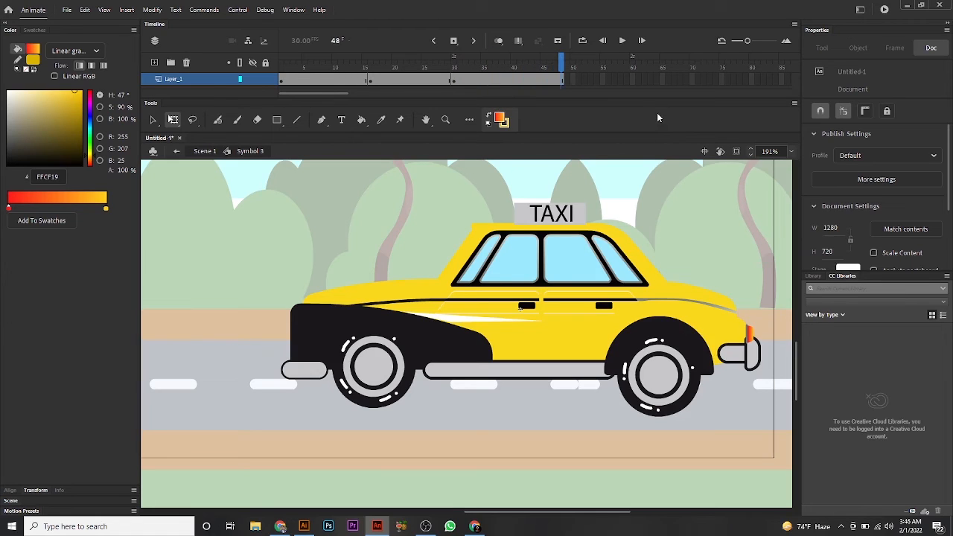
click(568, 81)
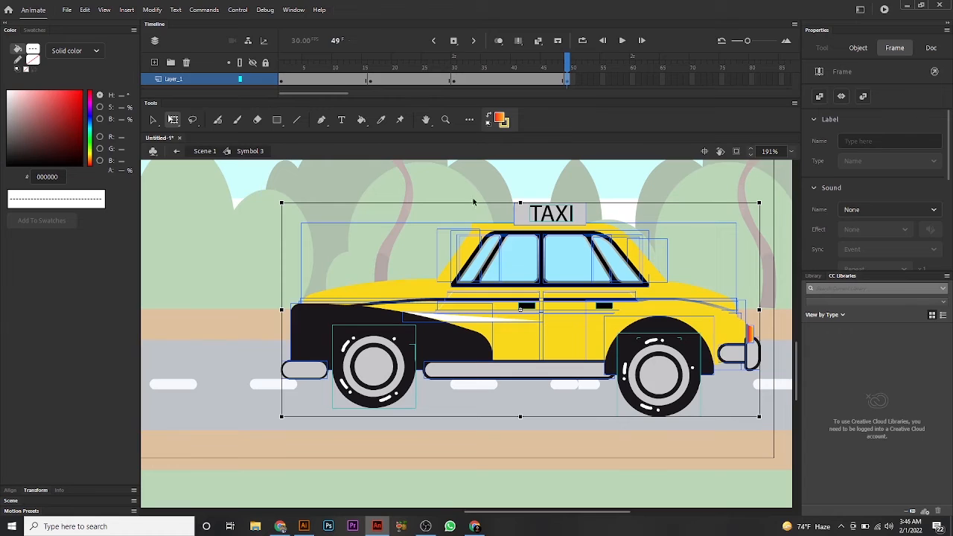
right_click(568, 80)
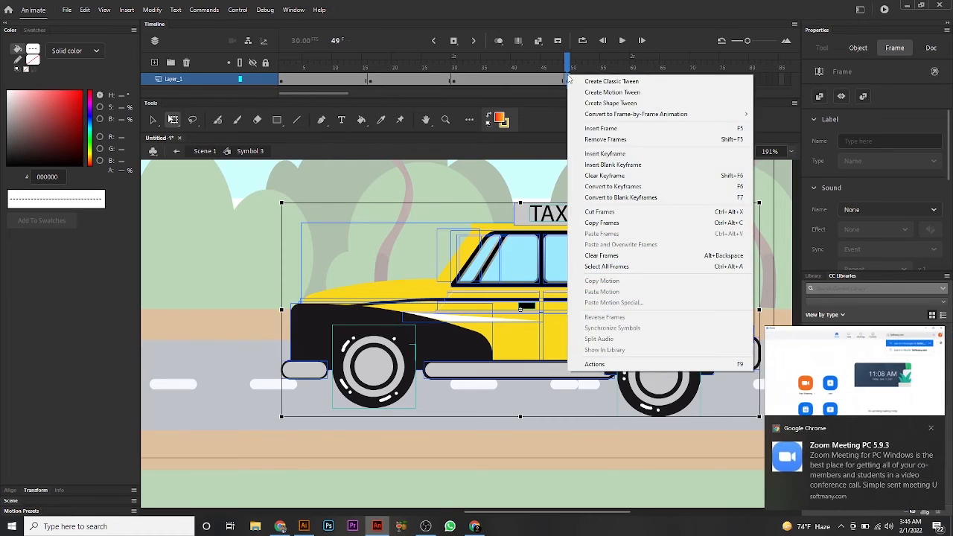
click(600, 187)
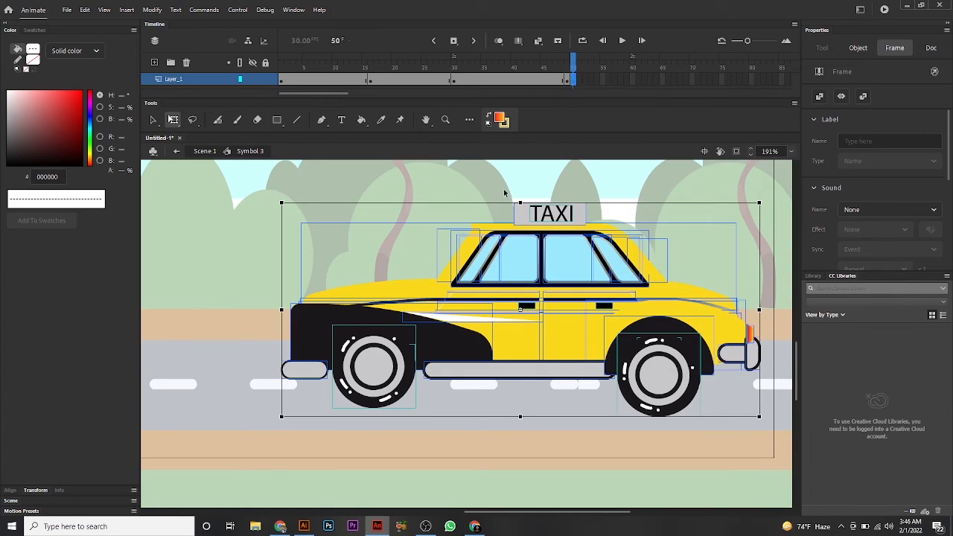
key(ctrl+z)
Rotate the taxi's left and right wheel groups freehand about their centres on frame 49
click(424, 413)
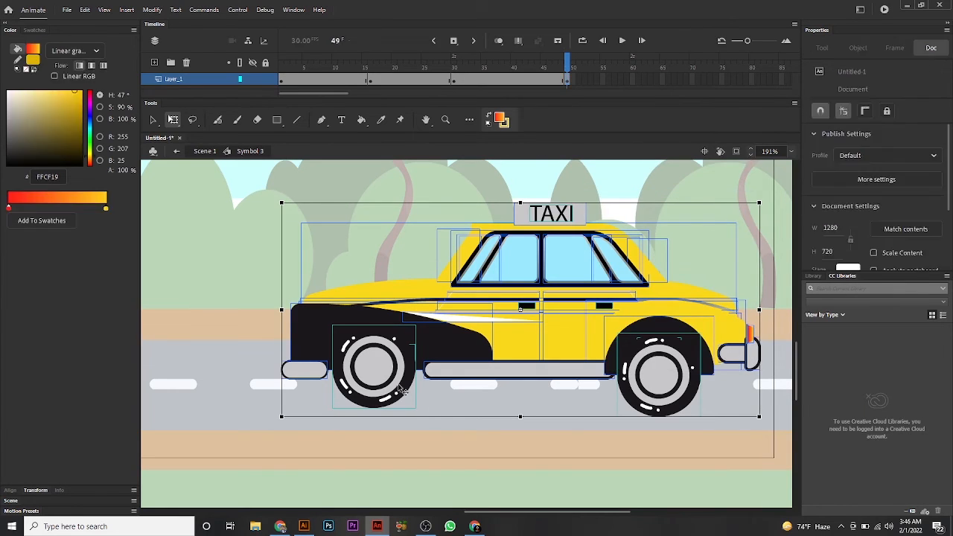
click(399, 396)
drag(421, 422, 376, 440)
click(659, 408)
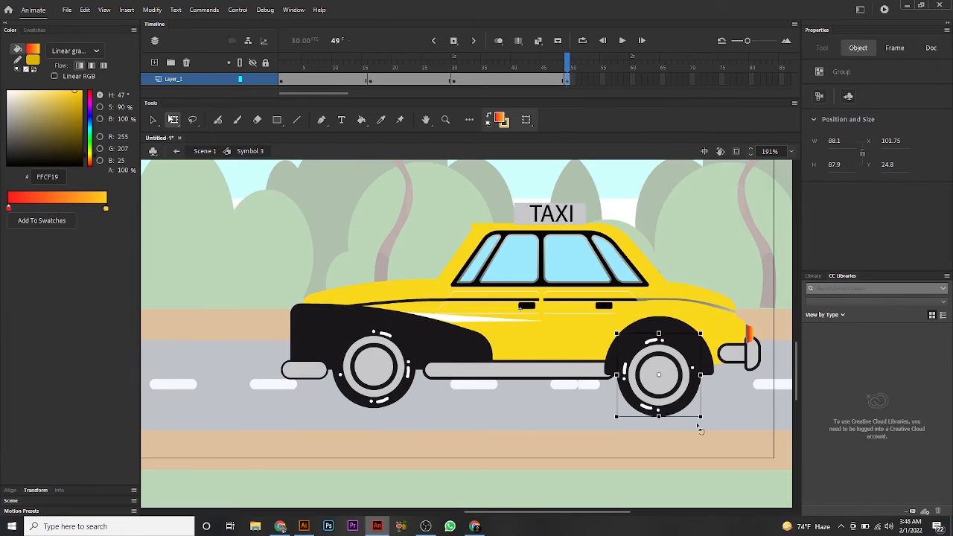
drag(709, 429, 753, 357)
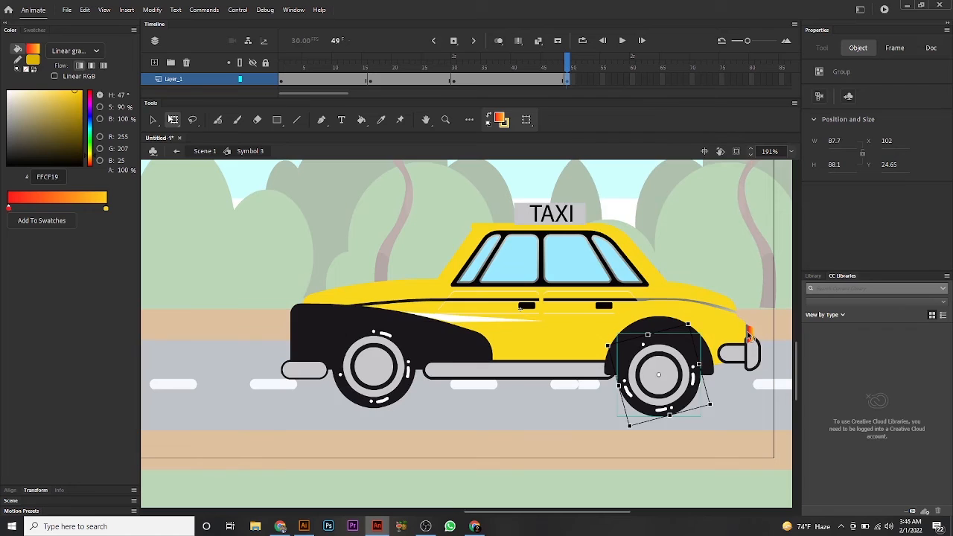
Set the second colour of the tail light's gradient to green 46E704 on frame 49 and clear the selection
click(750, 333)
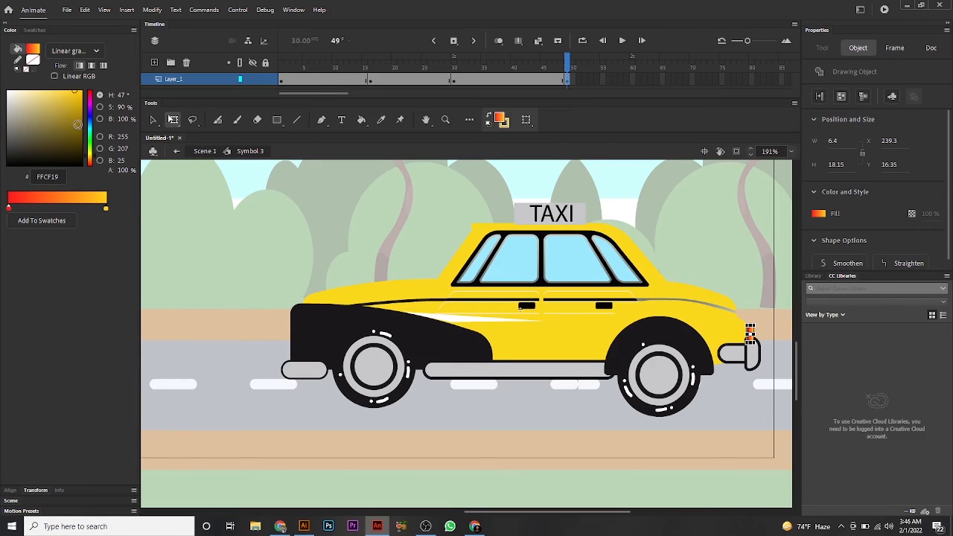
click(89, 144)
click(73, 115)
click(80, 98)
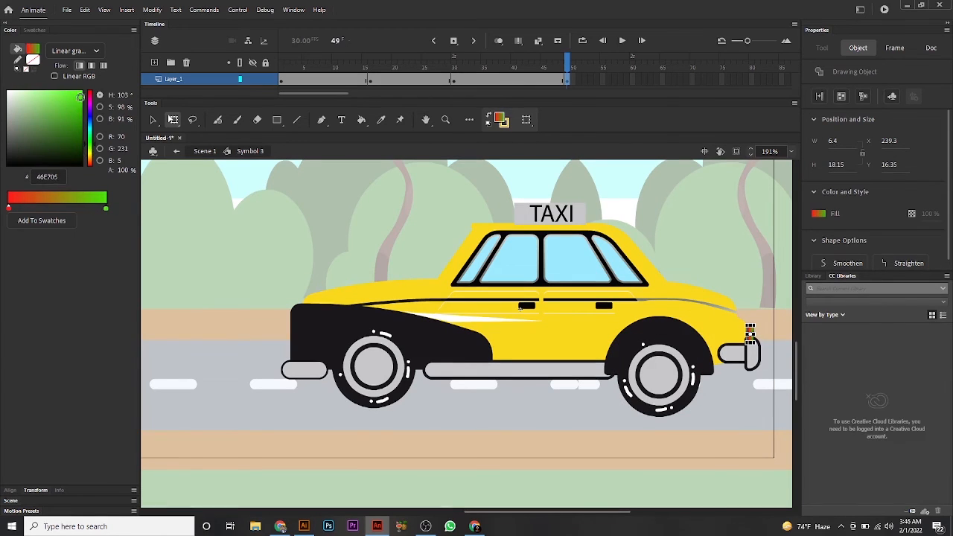
click(494, 199)
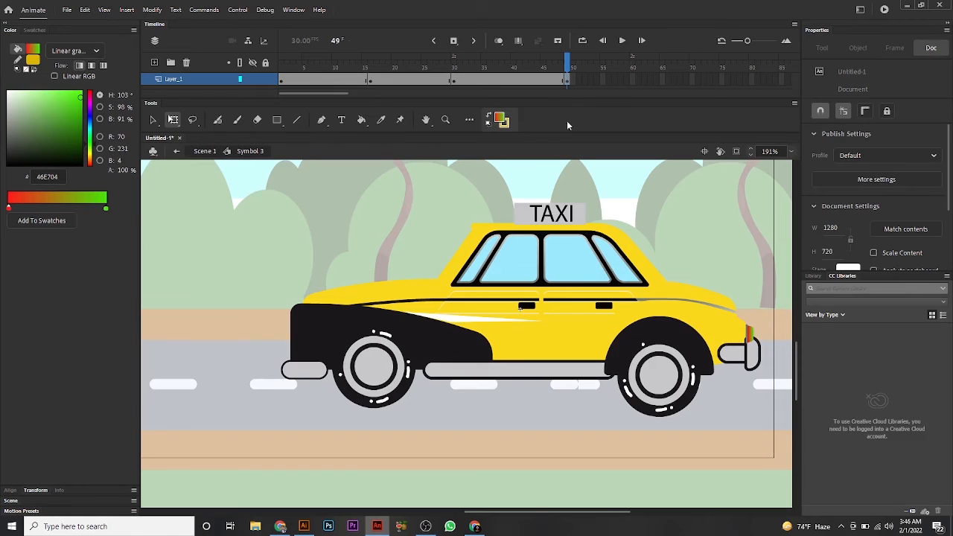
Scrub the taxi symbol back to frame 31, return to Scene 1, and select the taxi on the road
drag(568, 62, 462, 95)
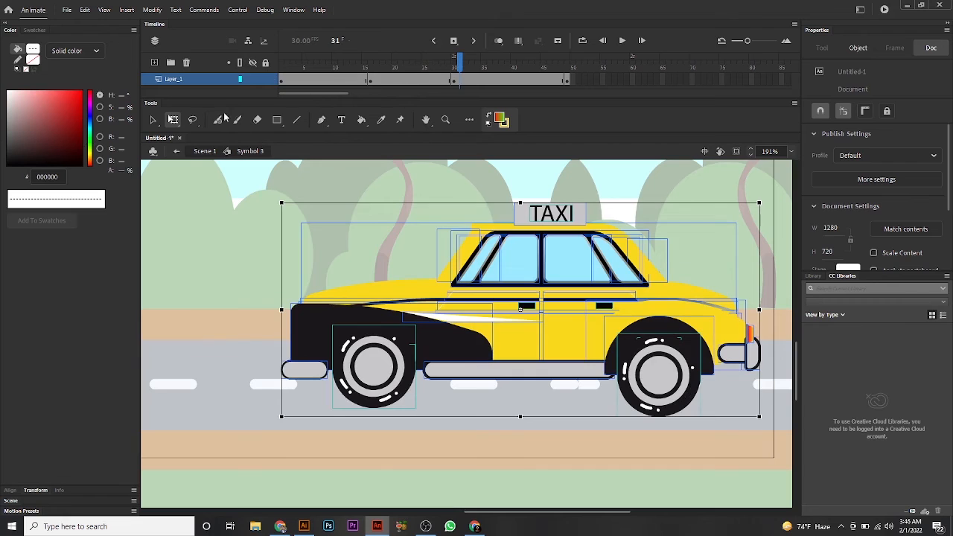
click(204, 152)
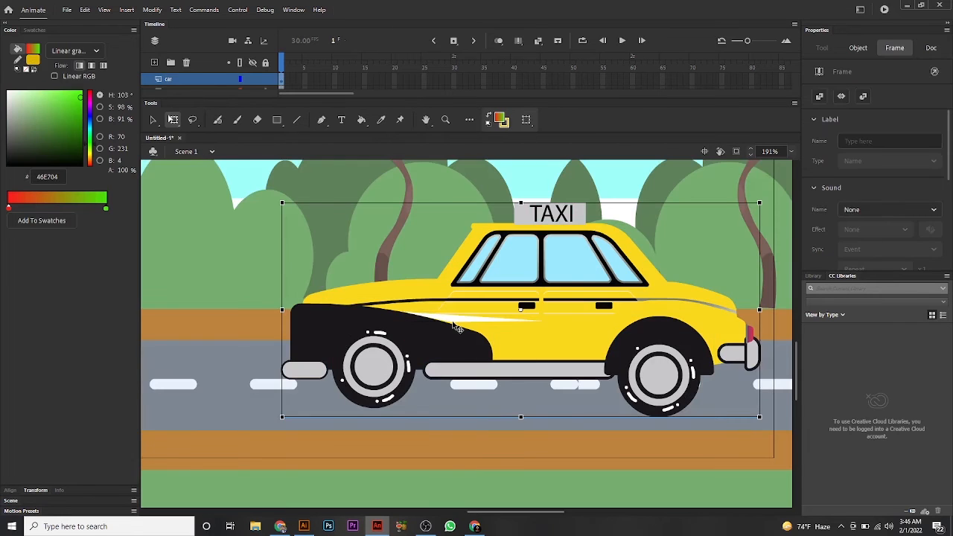
scroll(456, 328, down, 6)
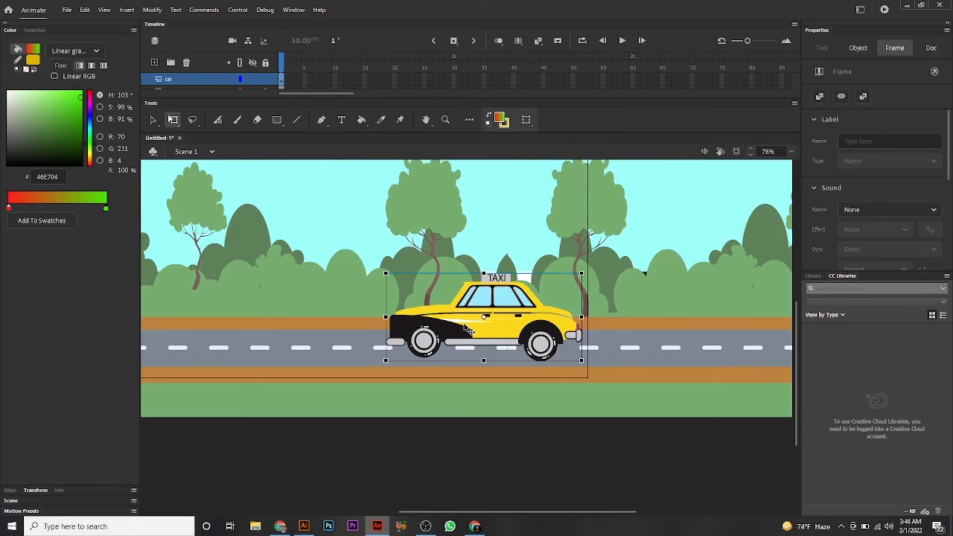
drag(480, 324, 550, 331)
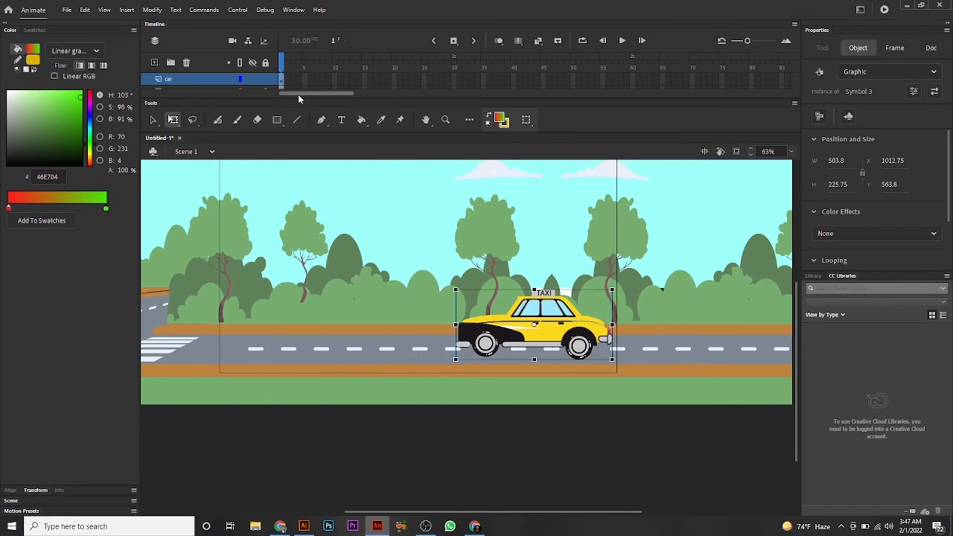
Switch the workspace layout to Basic
scroll(300, 83, down, 1)
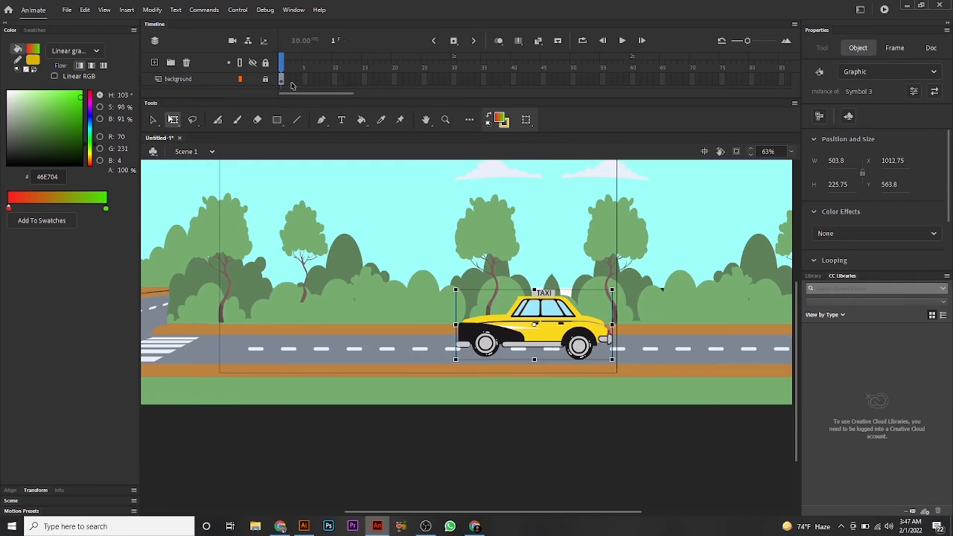
click(860, 9)
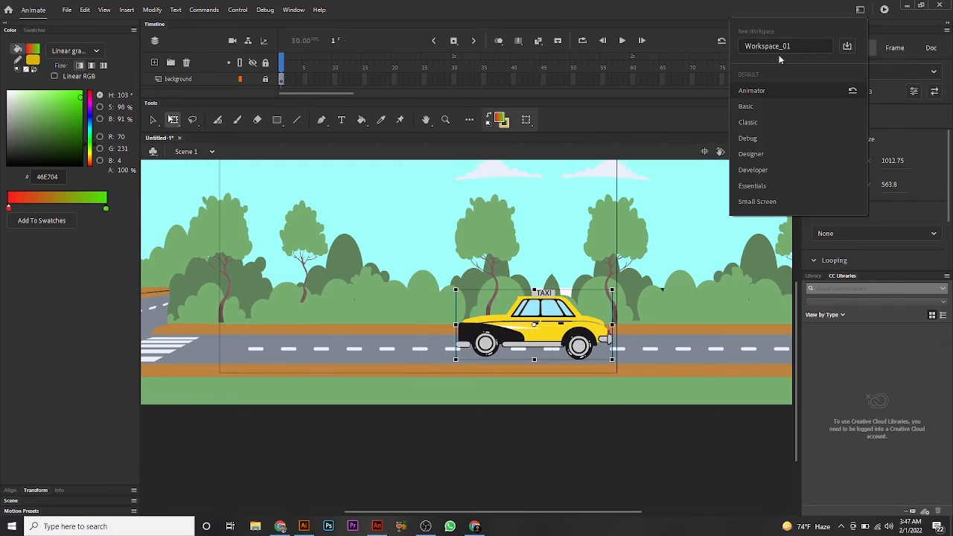
click(761, 108)
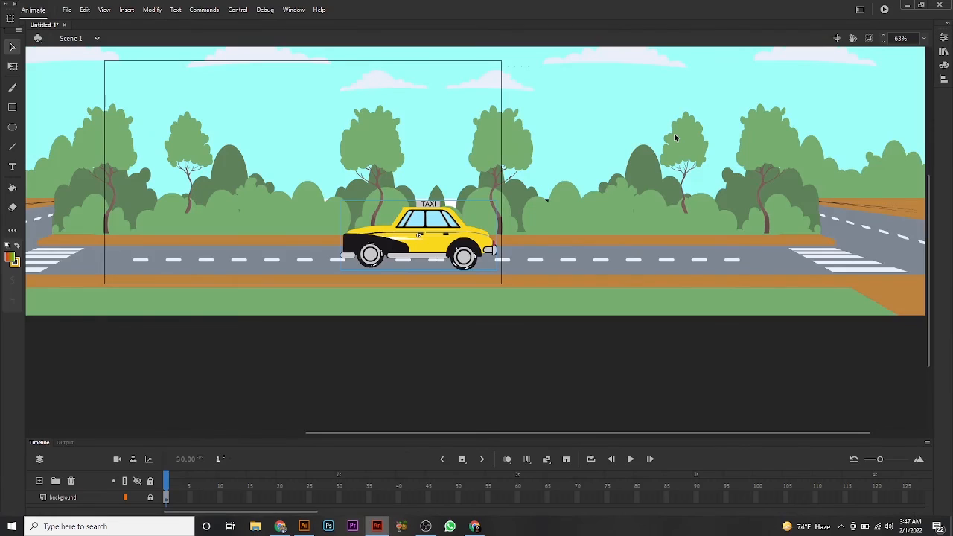